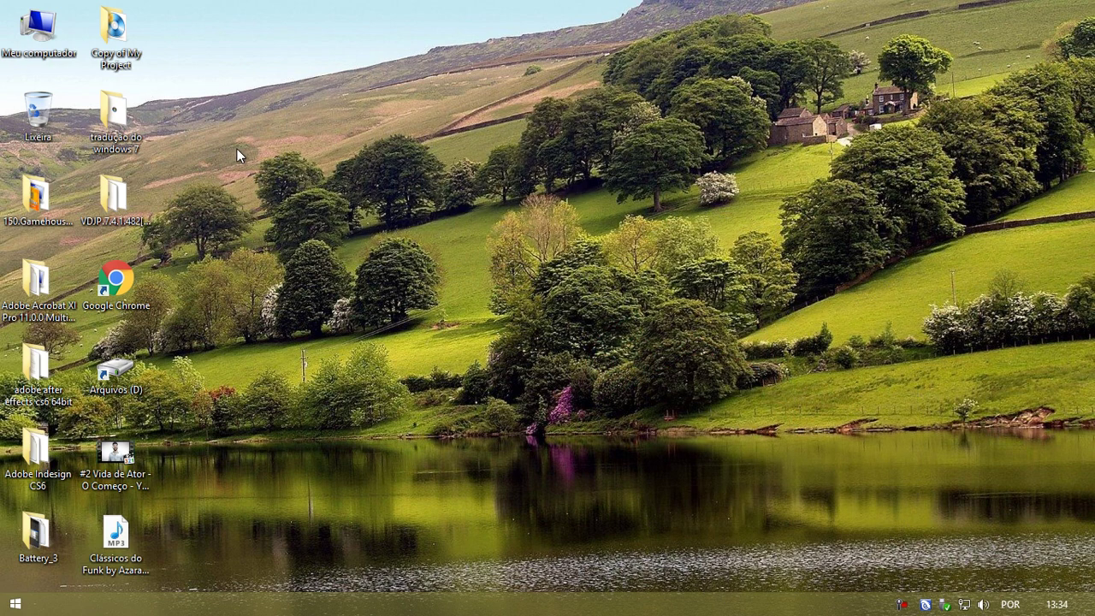
- Try to copy UFC.193.PPV.Rousey.vs.Holm.720p.HDTV.x264-Ebi from the Azarado (I:) drive to Disco removível (G:)
{"action": "double_click", "coordinate": [39, 43]}
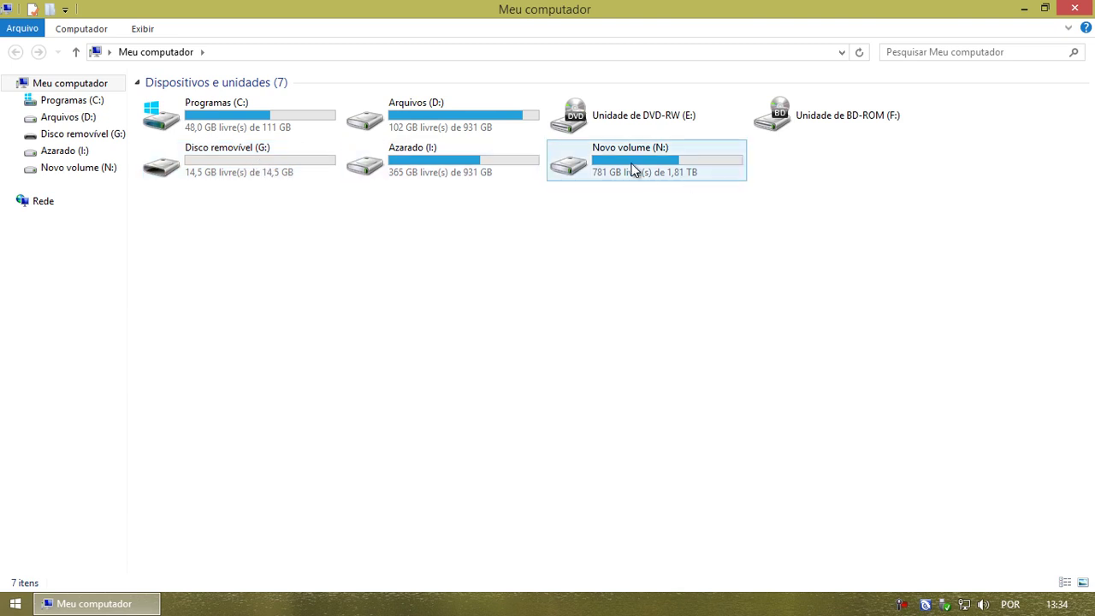
{"action": "double_click", "coordinate": [481, 162]}
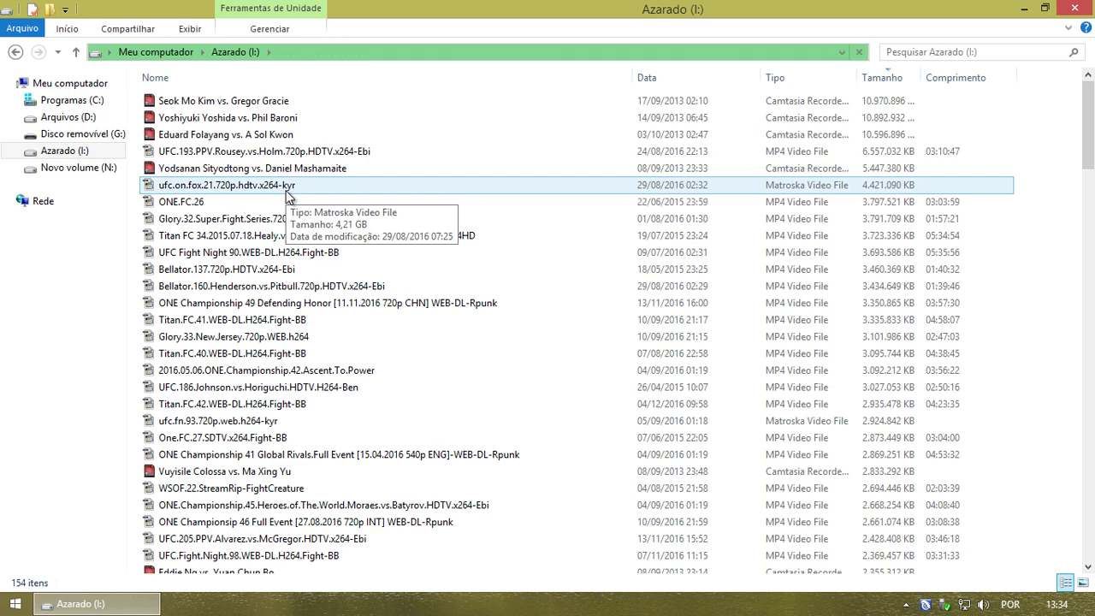
{"action": "right_click", "coordinate": [200, 150]}
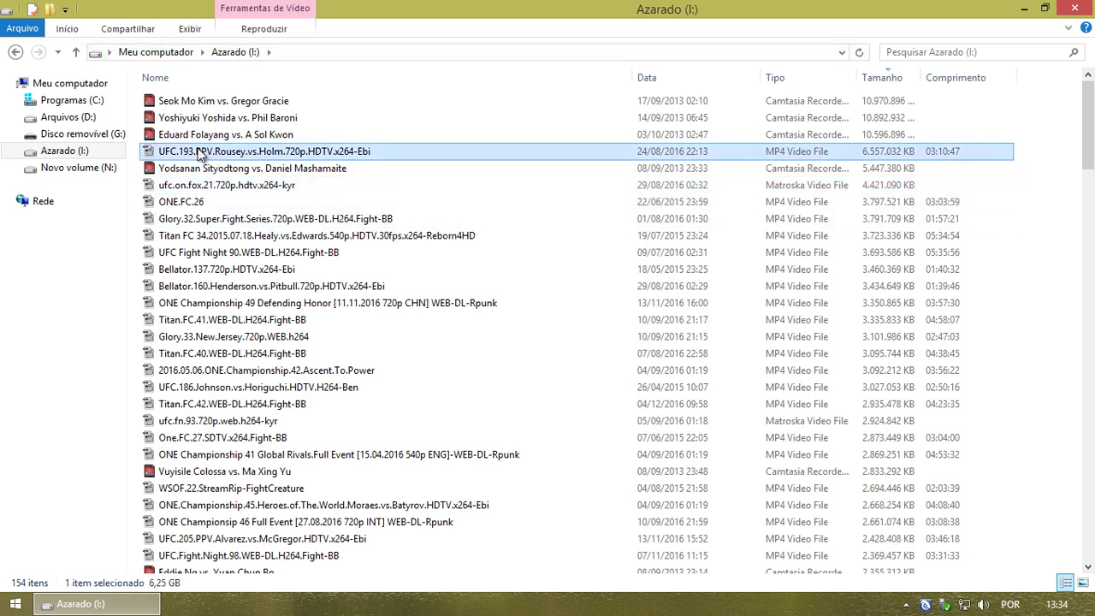
{"action": "left_click", "coordinate": [276, 283]}
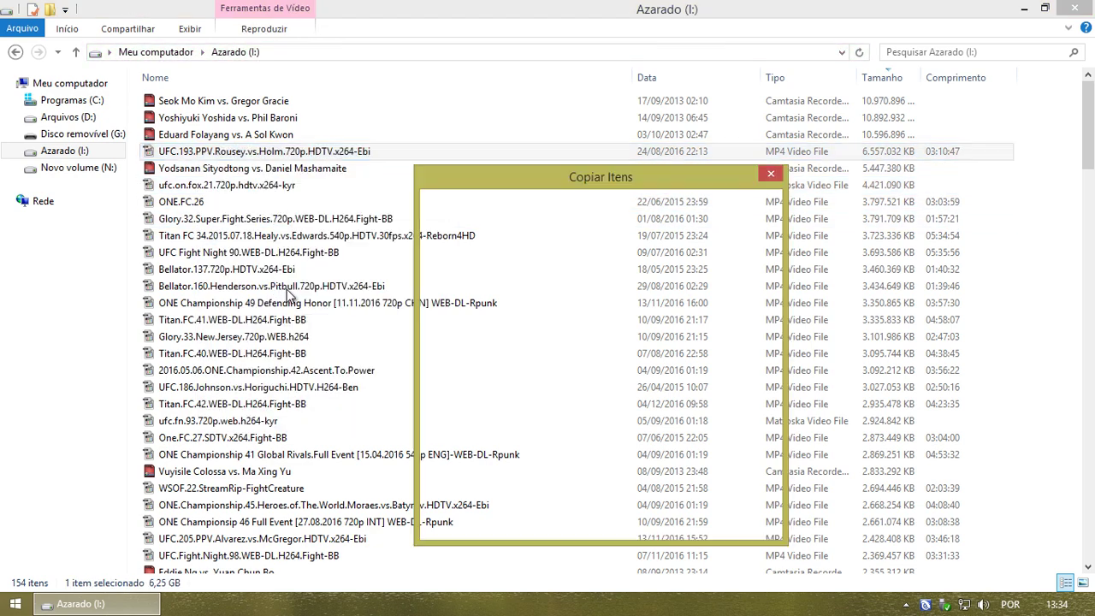
{"action": "left_click", "coordinate": [534, 363]}
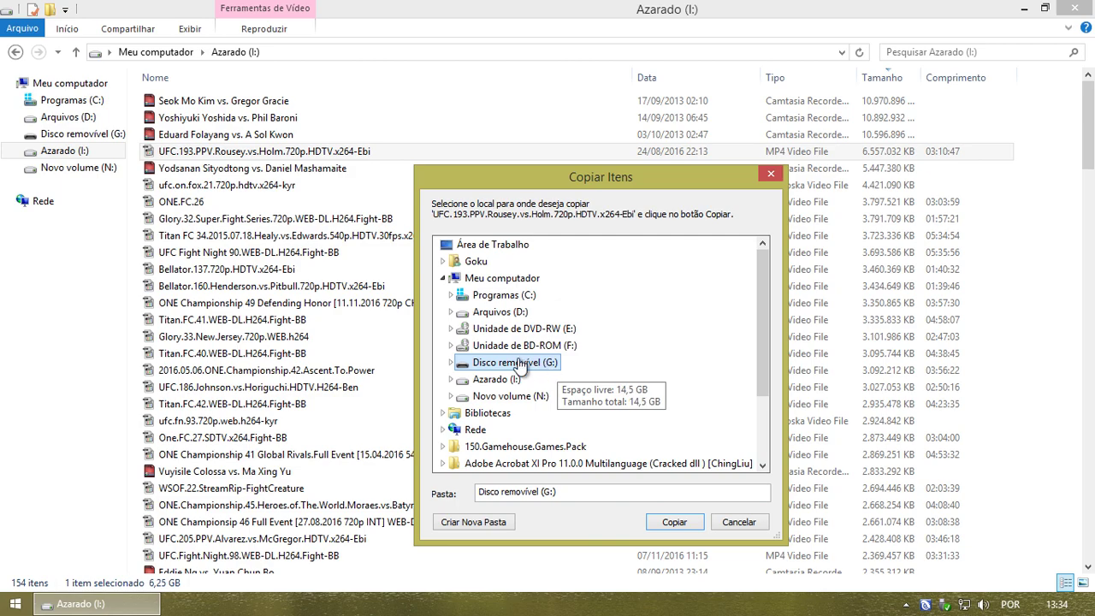
{"action": "left_click", "coordinate": [676, 522]}
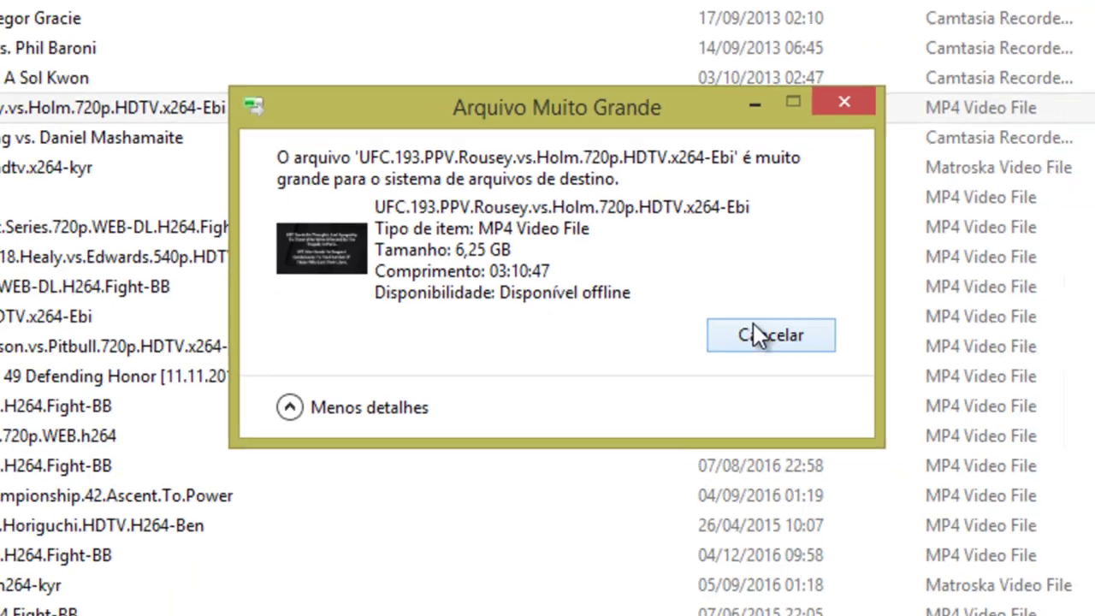
{"action": "left_click", "coordinate": [885, 411]}
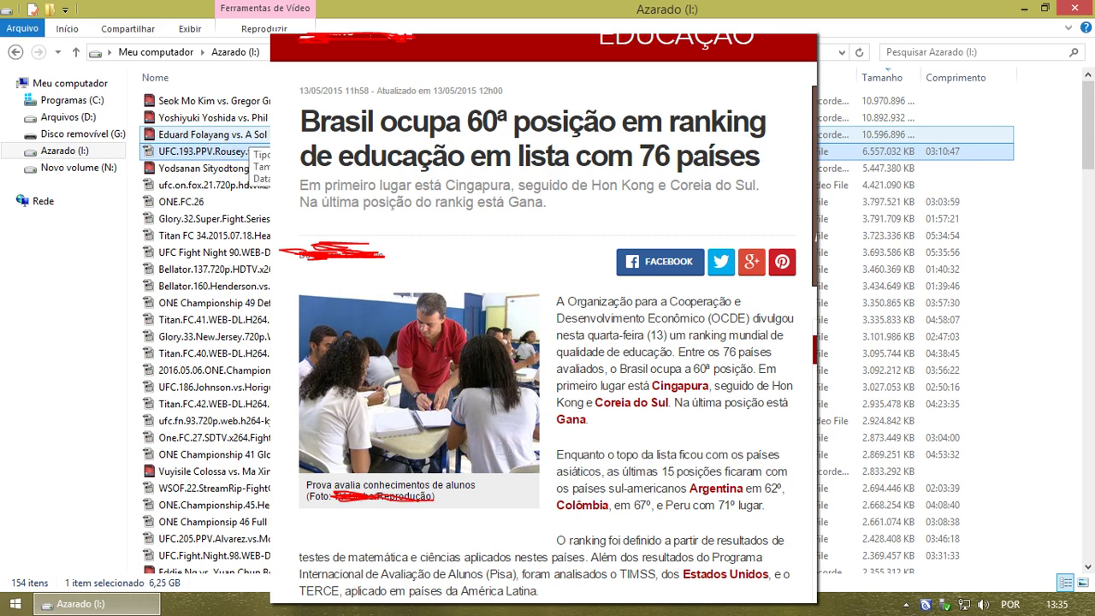
- Try to copy the recording "Eduard Folayang vs. A Sol Kwon" to Disco removível (G:)
{"action": "right_click", "coordinate": [206, 135]}
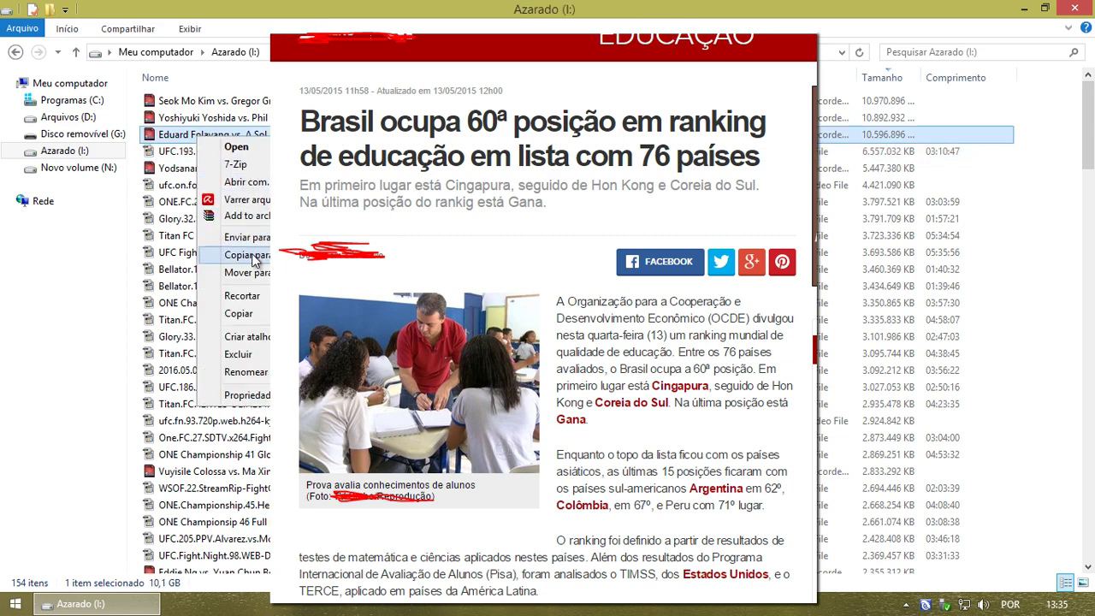
{"action": "left_click", "coordinate": [252, 254]}
{"action": "left_click", "coordinate": [674, 521]}
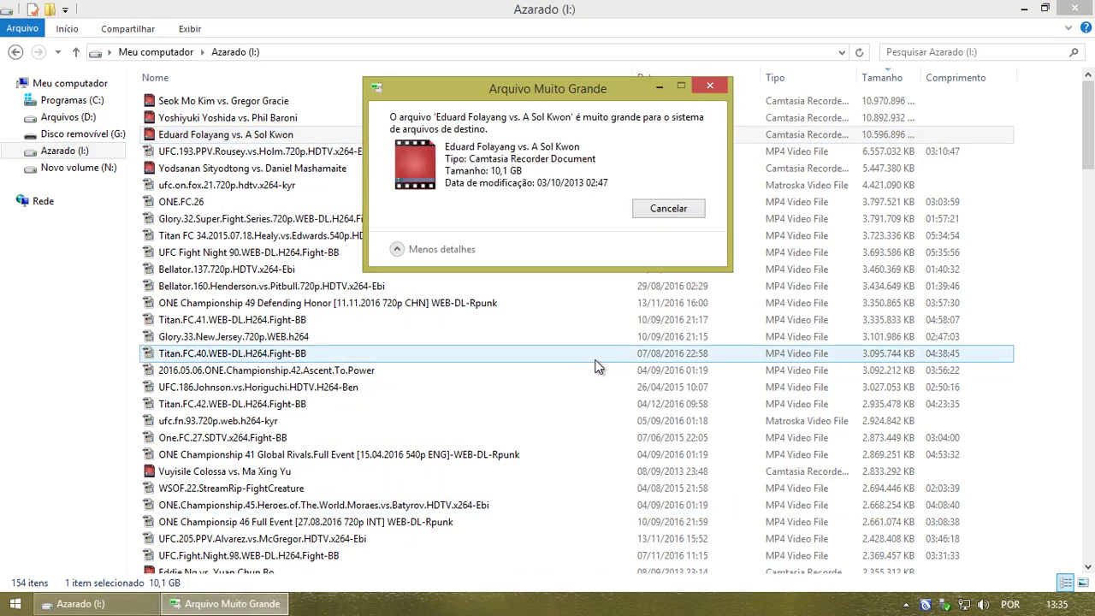
{"action": "left_click", "coordinate": [668, 209]}
- Try to copy the recording "Yodsanan Sityodtong vs. Daniel Mashamaite" to Disco removível (G:)
{"action": "right_click", "coordinate": [190, 170]}
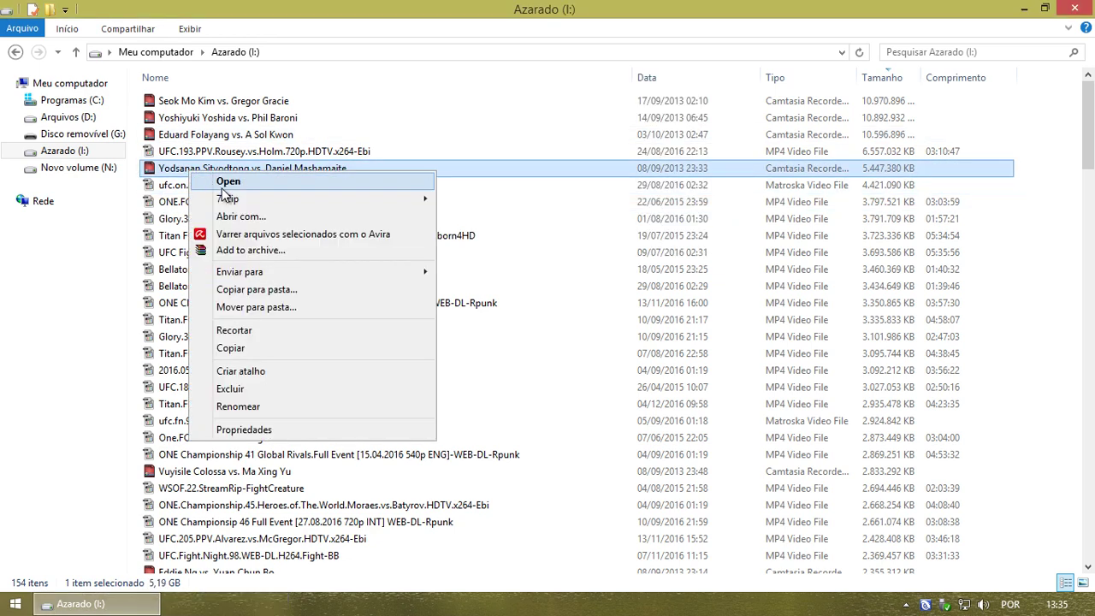
{"action": "left_click", "coordinate": [255, 291]}
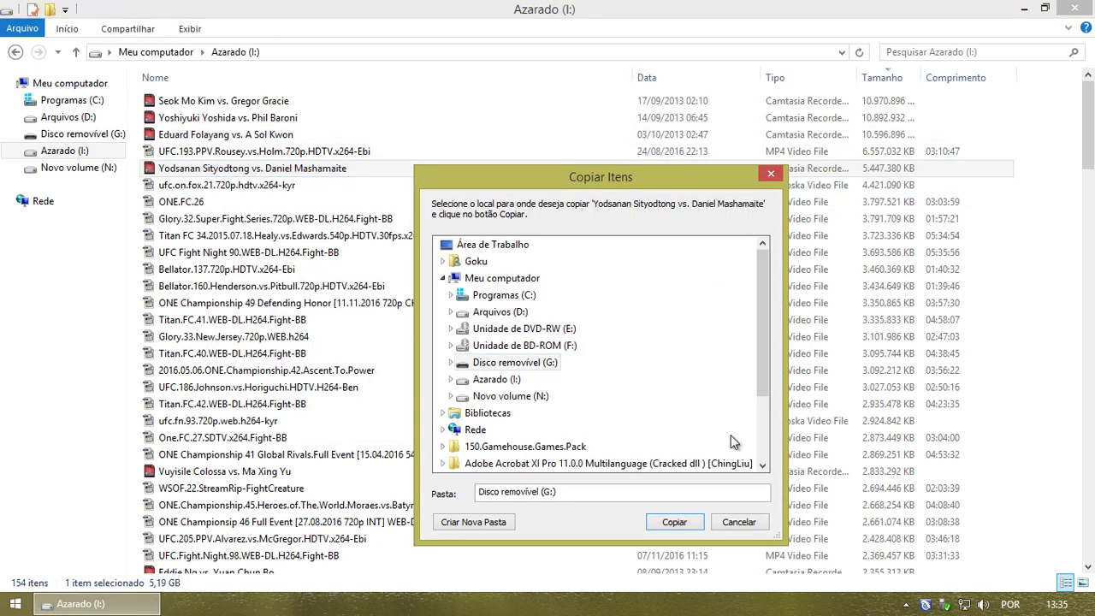
{"action": "left_click", "coordinate": [674, 521]}
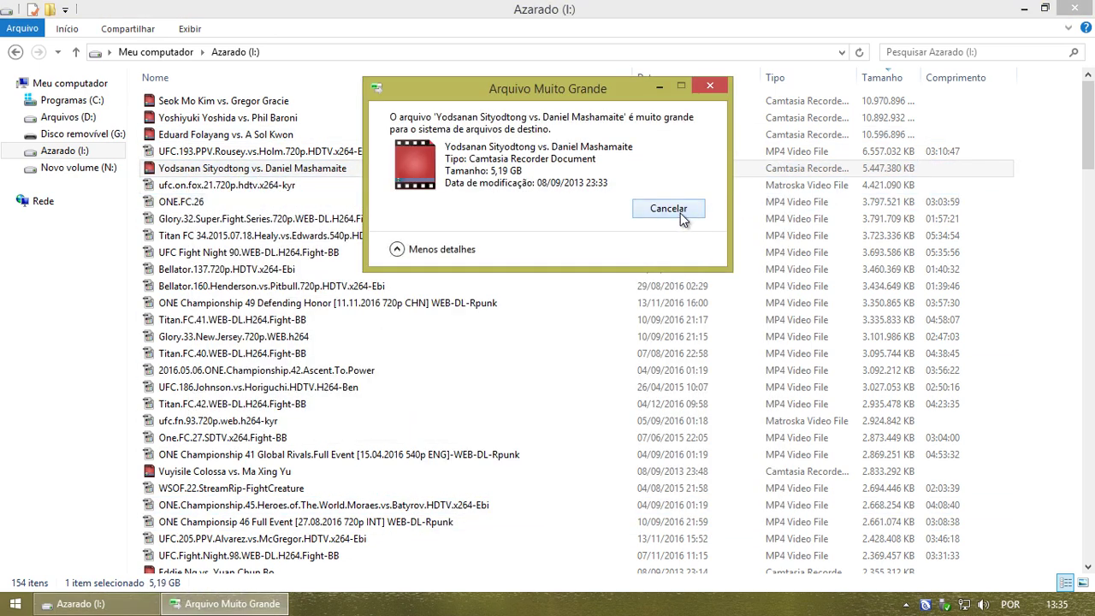
{"action": "left_click", "coordinate": [682, 213]}
- Try to copy the ISO W10.DUAL.OEM.M6.NOV2016 from the Sistemas folder on Arquivos (D:) to Disco removível (G:)
{"action": "left_click", "coordinate": [162, 53]}
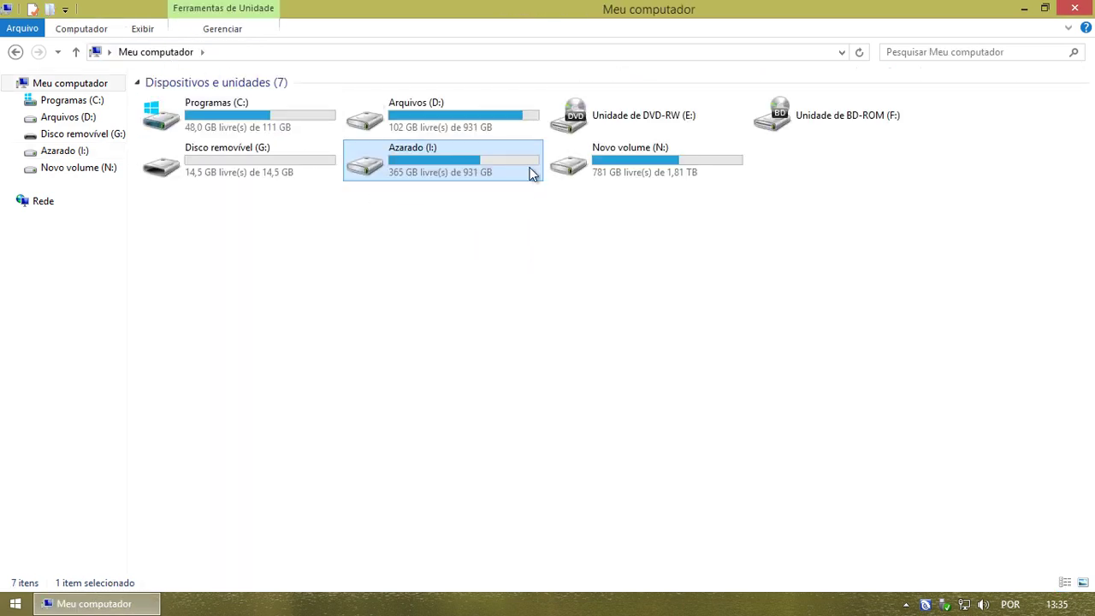
{"action": "double_click", "coordinate": [376, 120]}
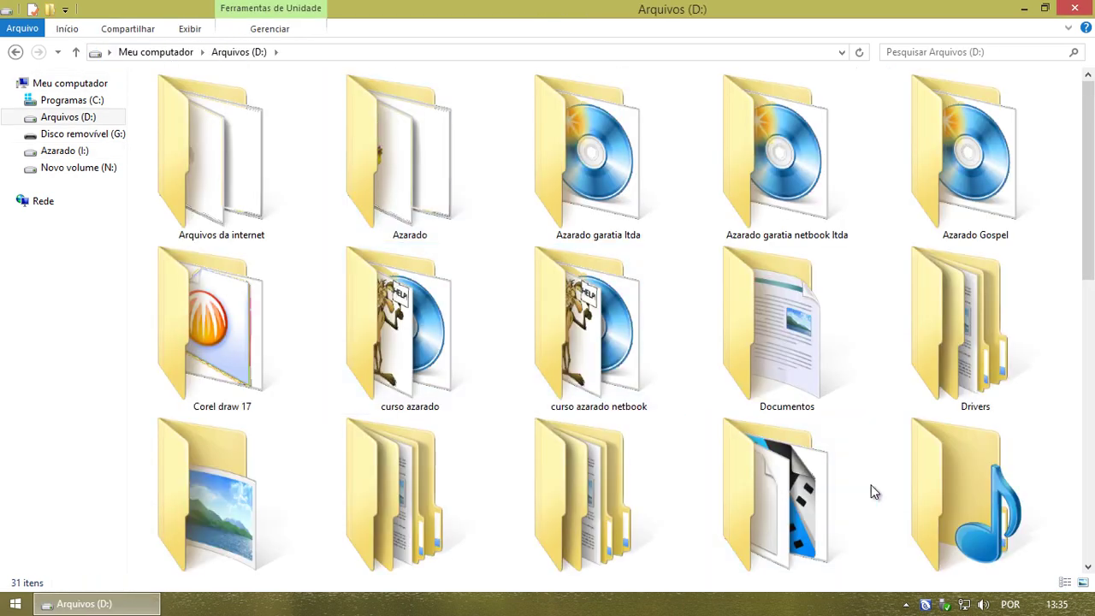
{"action": "left_click", "coordinate": [868, 492]}
{"action": "scroll", "coordinate": [847, 389], "scroll_direction": "down", "scroll_amount": 2}
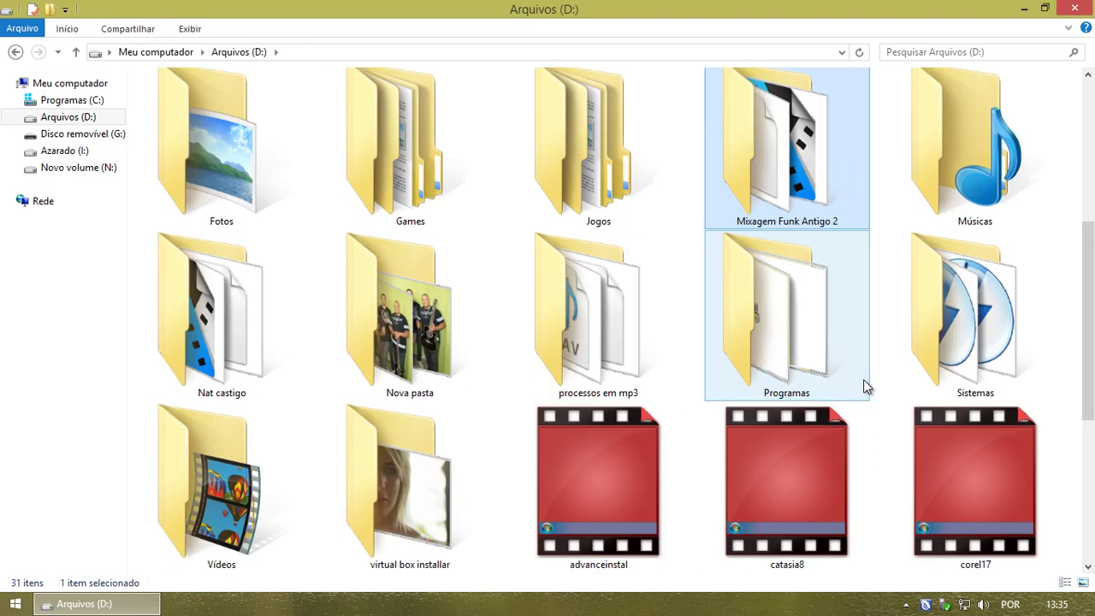
{"action": "double_click", "coordinate": [937, 335]}
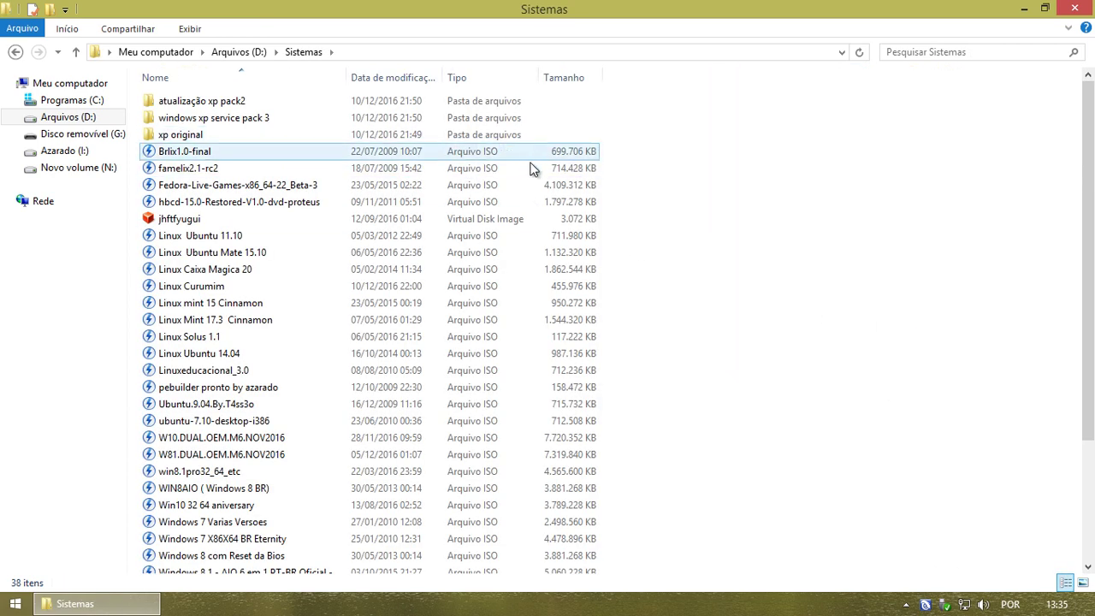
{"action": "left_click", "coordinate": [287, 438]}
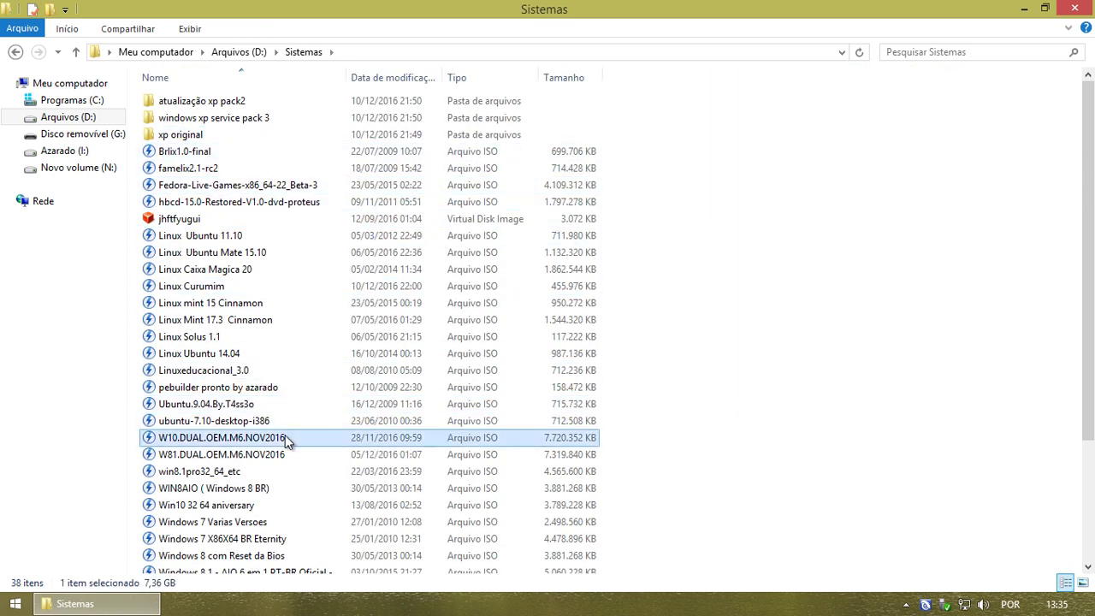
{"action": "right_click", "coordinate": [285, 438]}
{"action": "left_click", "coordinate": [360, 283]}
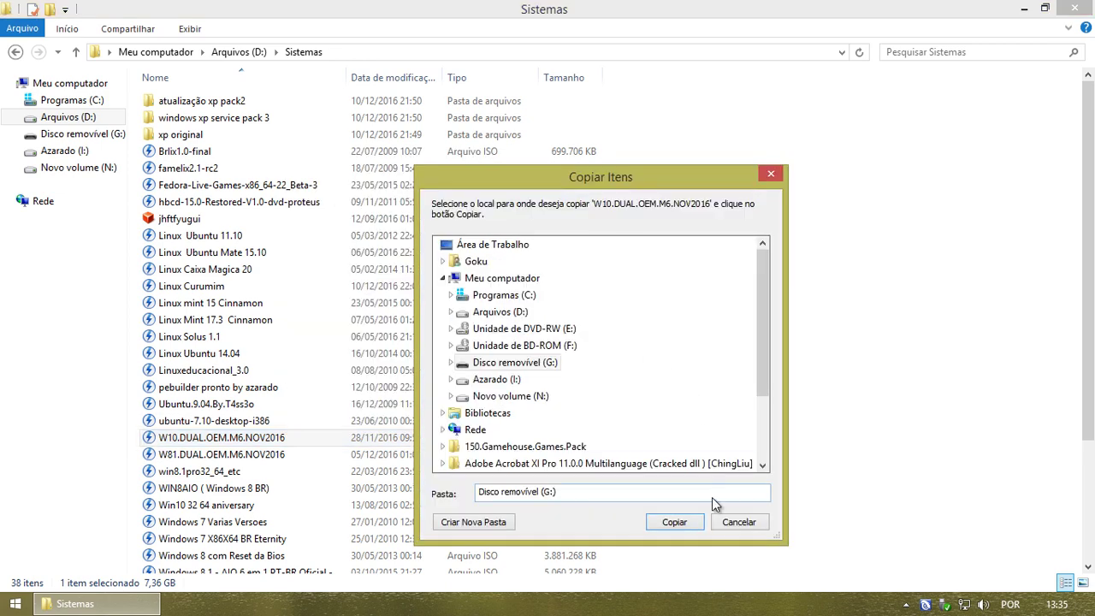
{"action": "left_click", "coordinate": [688, 517]}
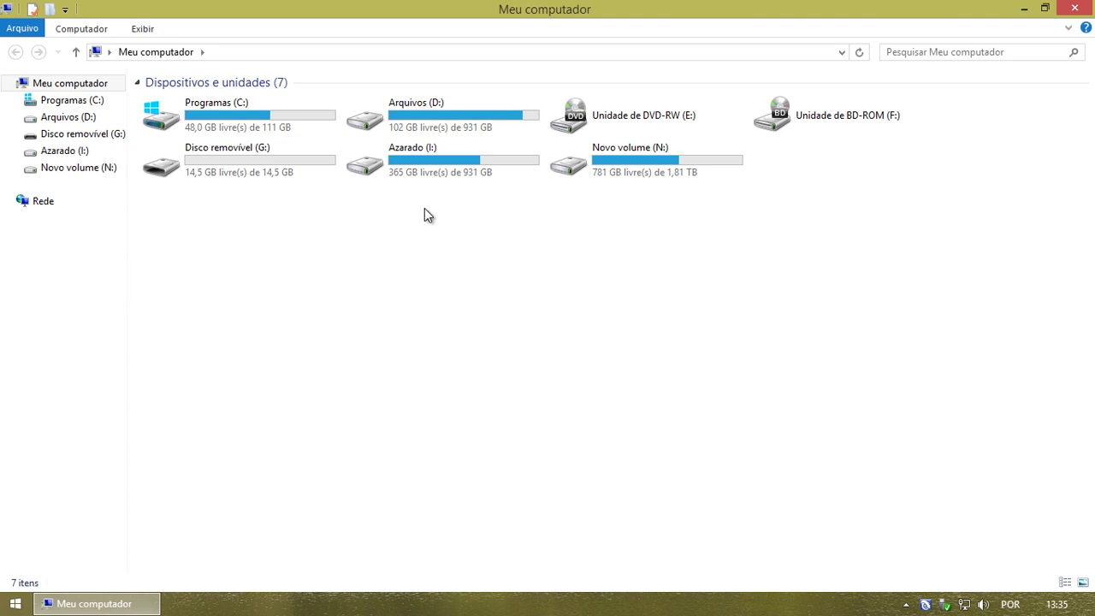
- Review the format settings of Disco removível (G:), including its file system, and close them without formatting
{"action": "left_click", "coordinate": [219, 156]}
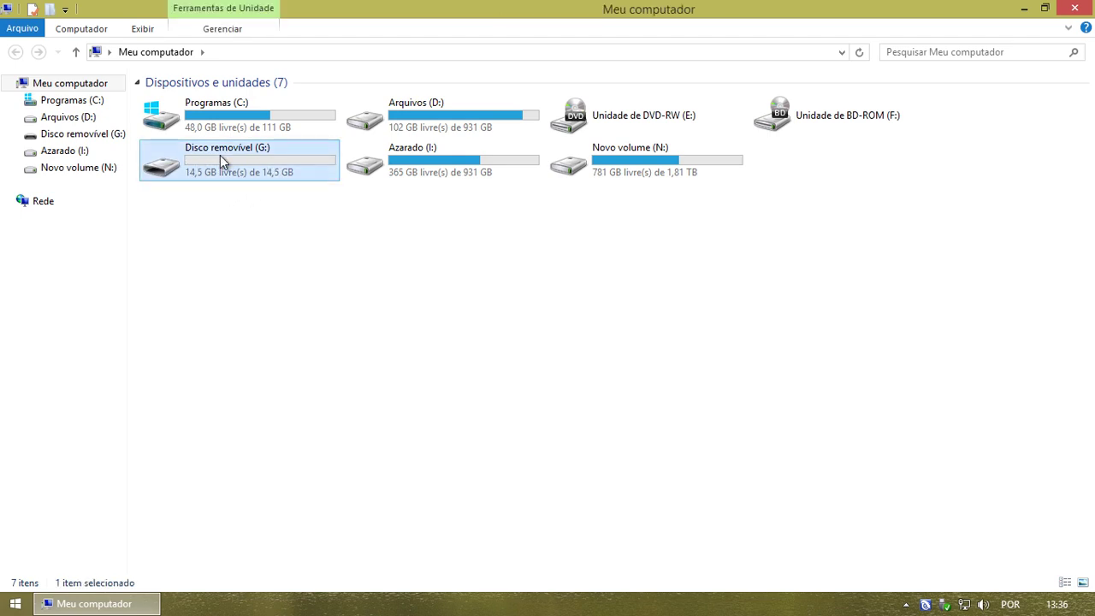
{"action": "right_click", "coordinate": [219, 155]}
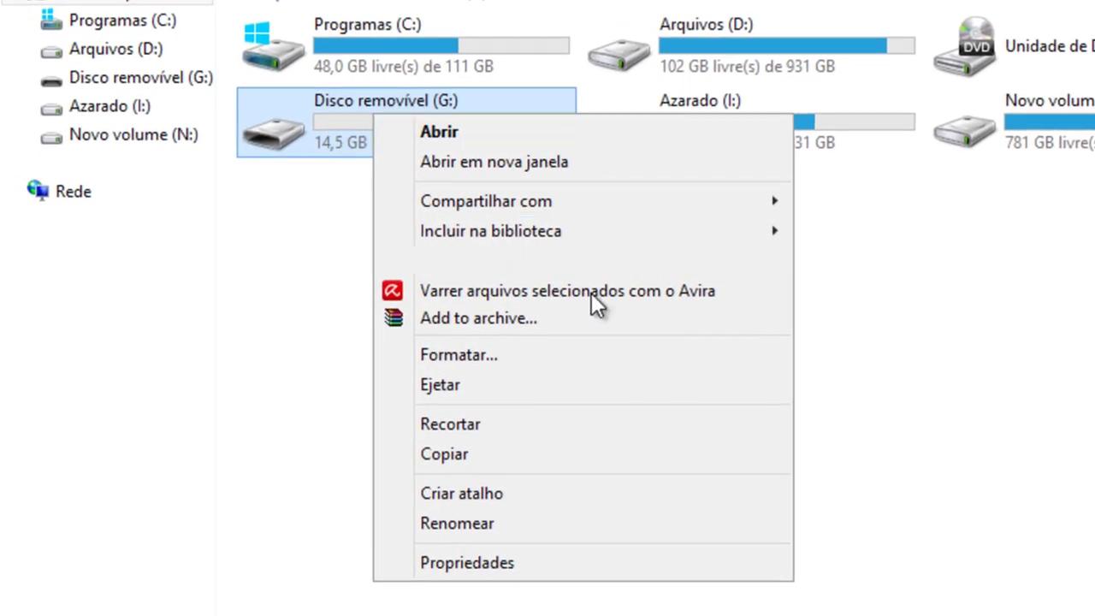
{"action": "left_click", "coordinate": [496, 357]}
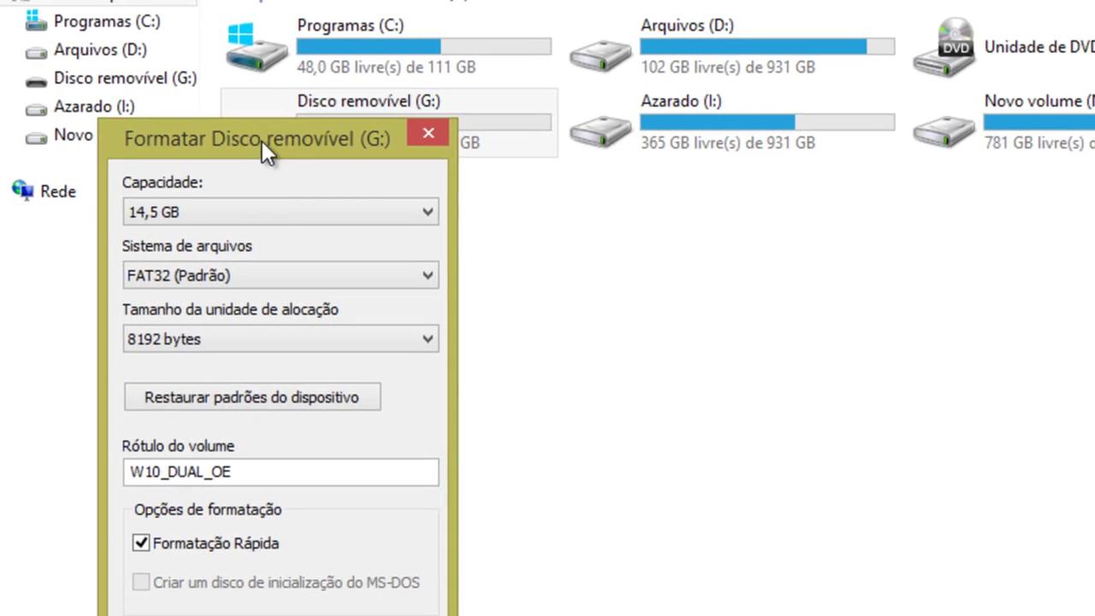
{"action": "left_click_drag", "start_coordinate": [284, 145], "coordinate": [793, 22]}
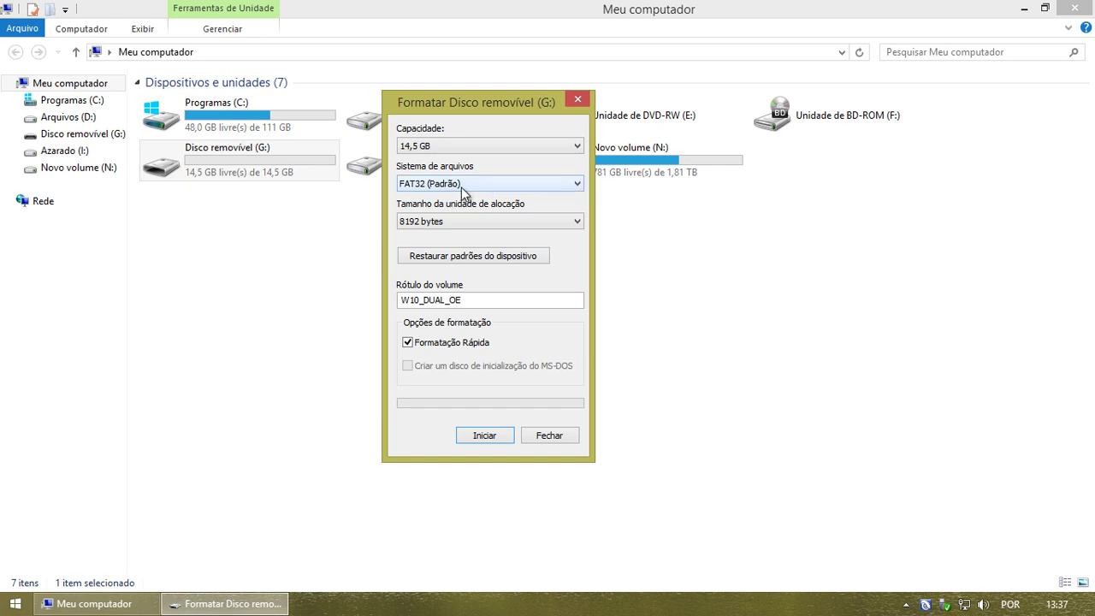
{"action": "mouse_move", "coordinate": [480, 102]}
{"action": "left_mouse_down"}
{"action": "mouse_move", "coordinate": [702, 167]}
{"action": "mouse_move", "coordinate": [470, 106]}
{"action": "left_mouse_up"}
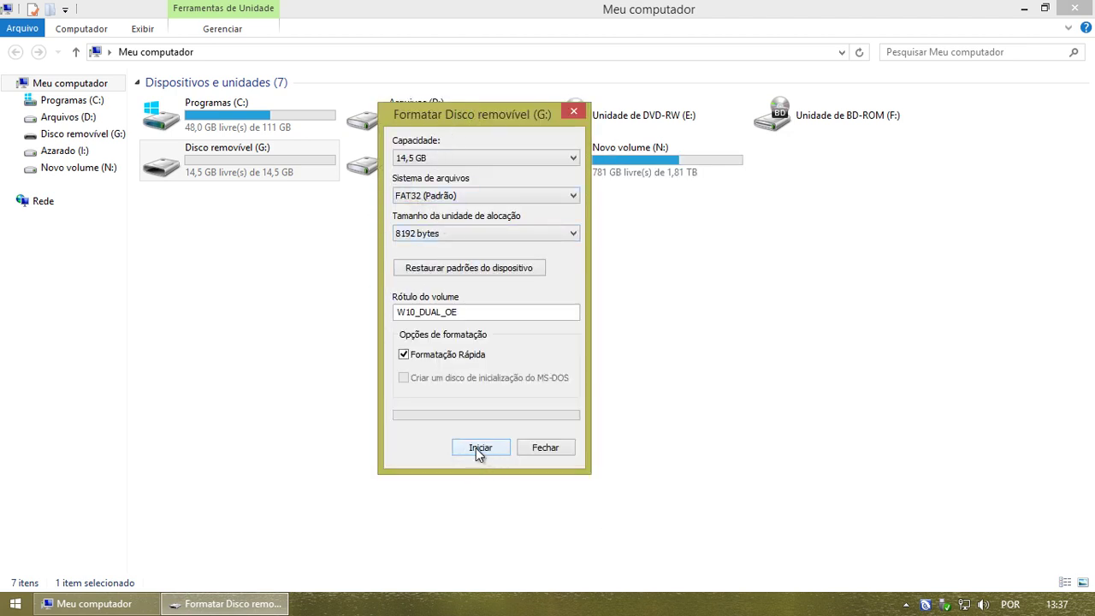
{"action": "left_click", "coordinate": [572, 112]}
- Reopen the format settings of Disco removível (G:) and set the file system to NTFS
{"action": "right_click", "coordinate": [205, 166]}
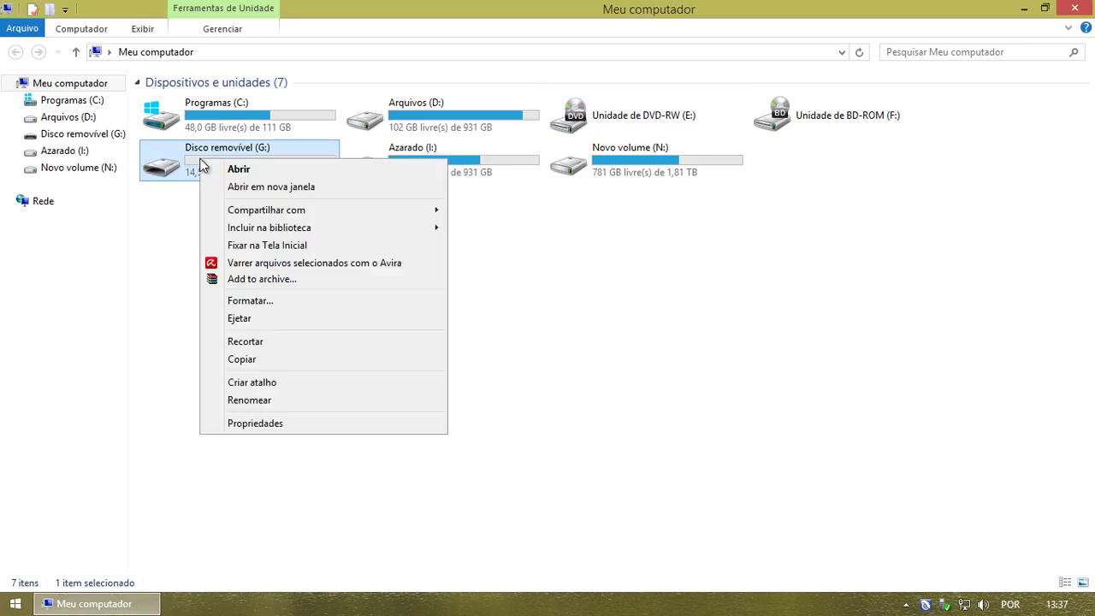
{"action": "left_click", "coordinate": [257, 301]}
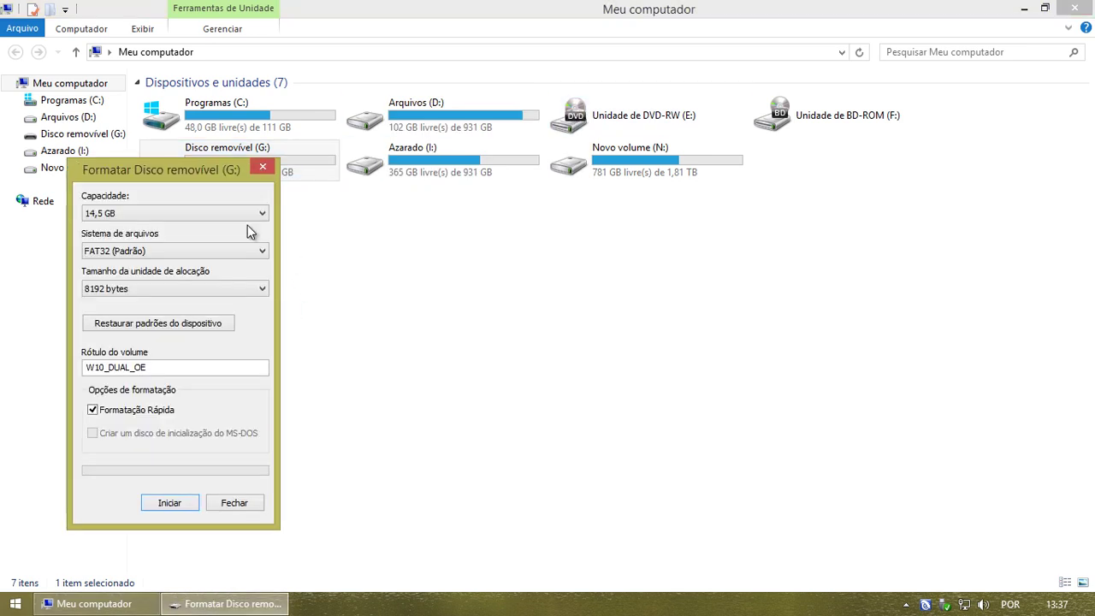
{"action": "left_click_drag", "start_coordinate": [221, 170], "coordinate": [532, 110]}
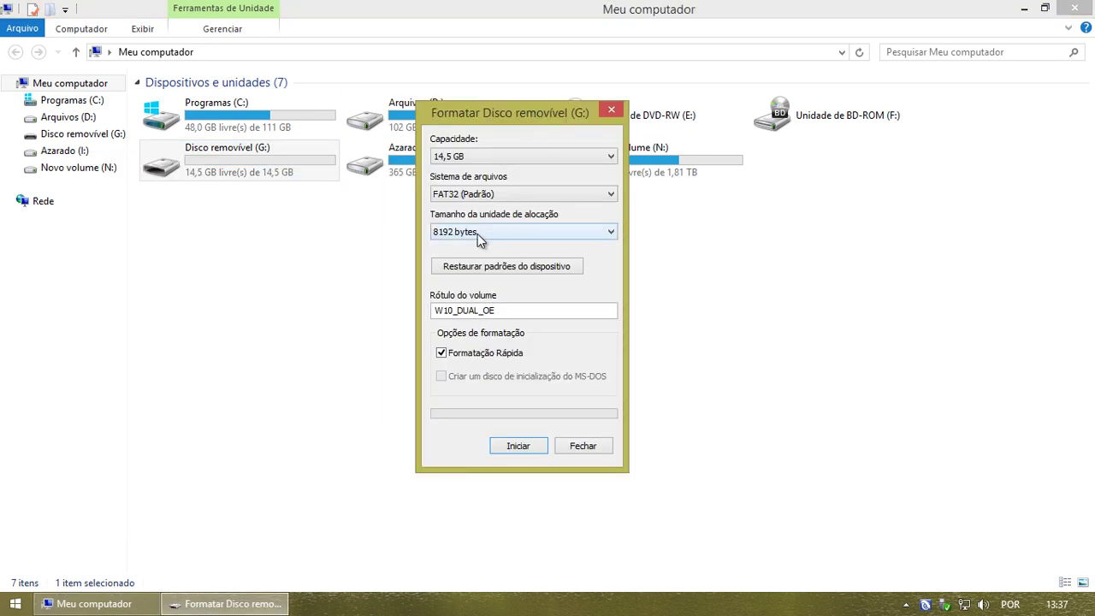
{"action": "left_click", "coordinate": [509, 199]}
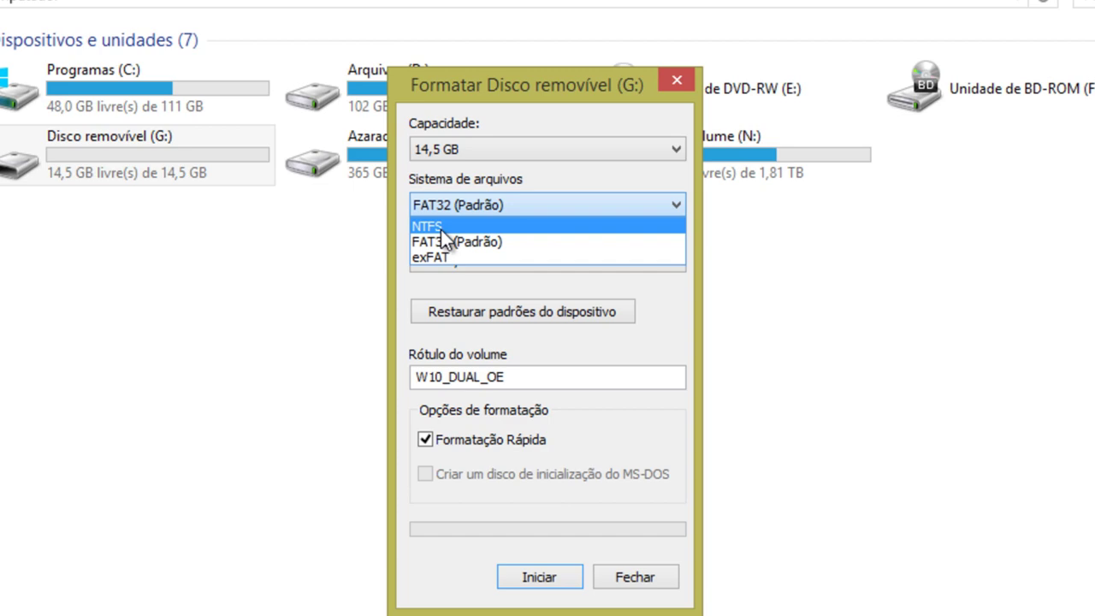
{"action": "left_click", "coordinate": [441, 209]}
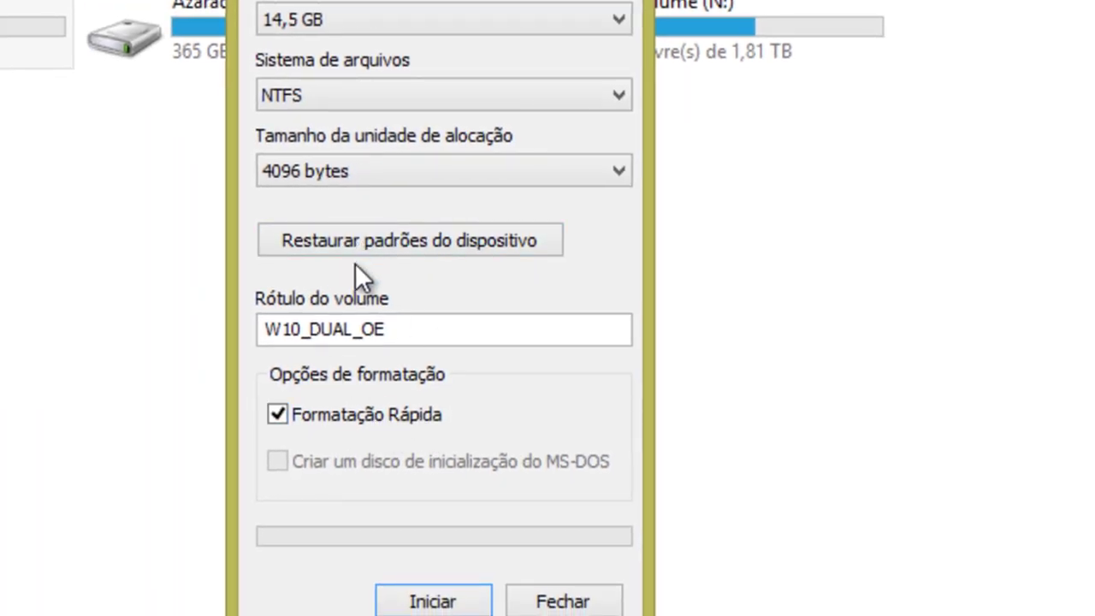
{"action": "left_click", "coordinate": [348, 98]}
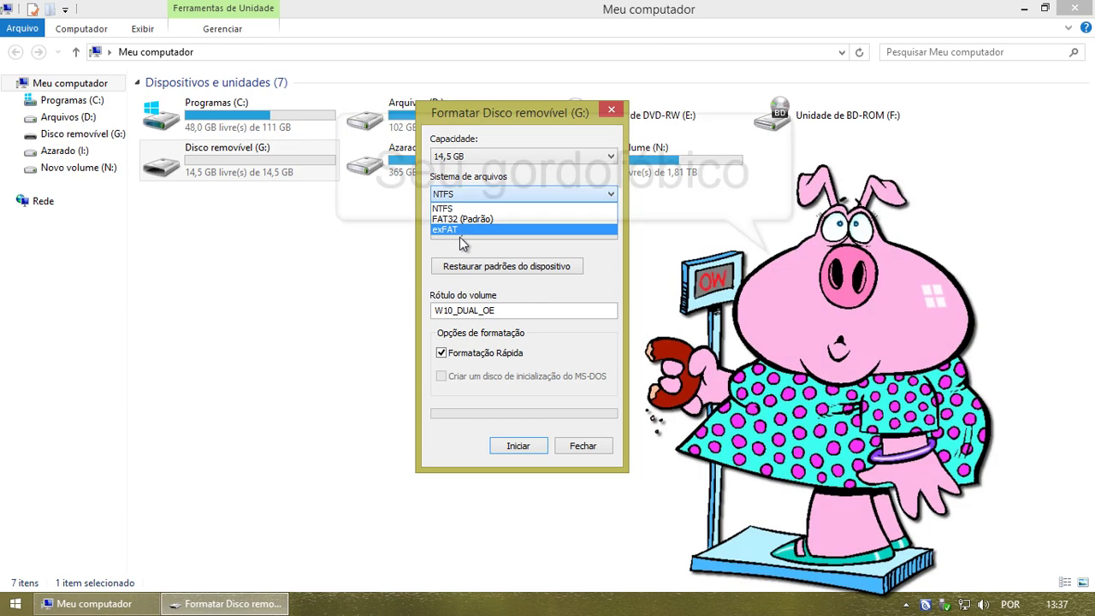
{"action": "left_click", "coordinate": [459, 231]}
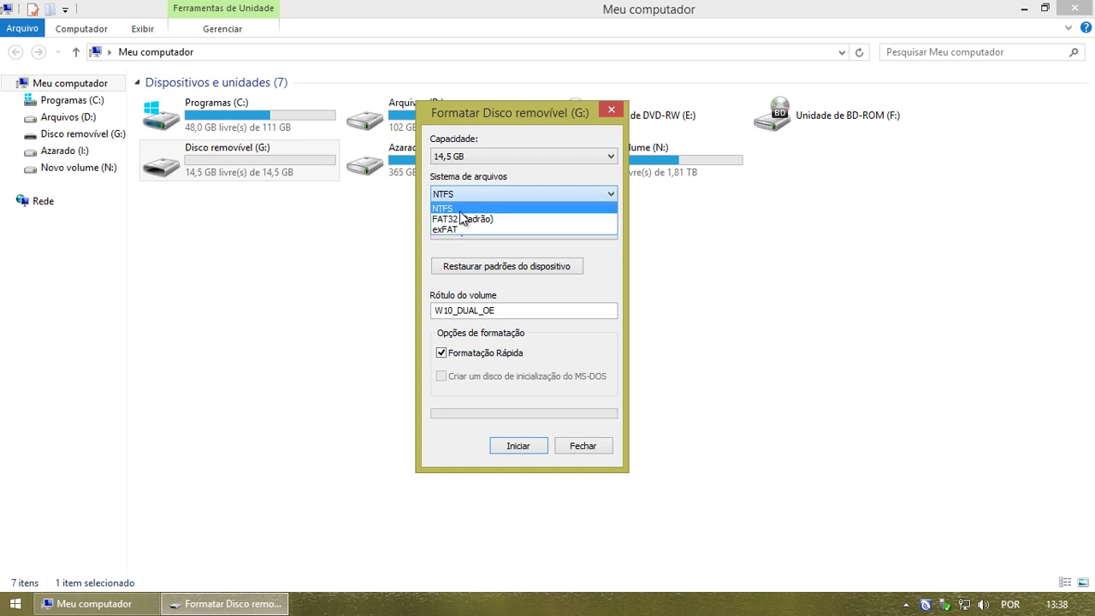
{"action": "left_click", "coordinate": [463, 208]}
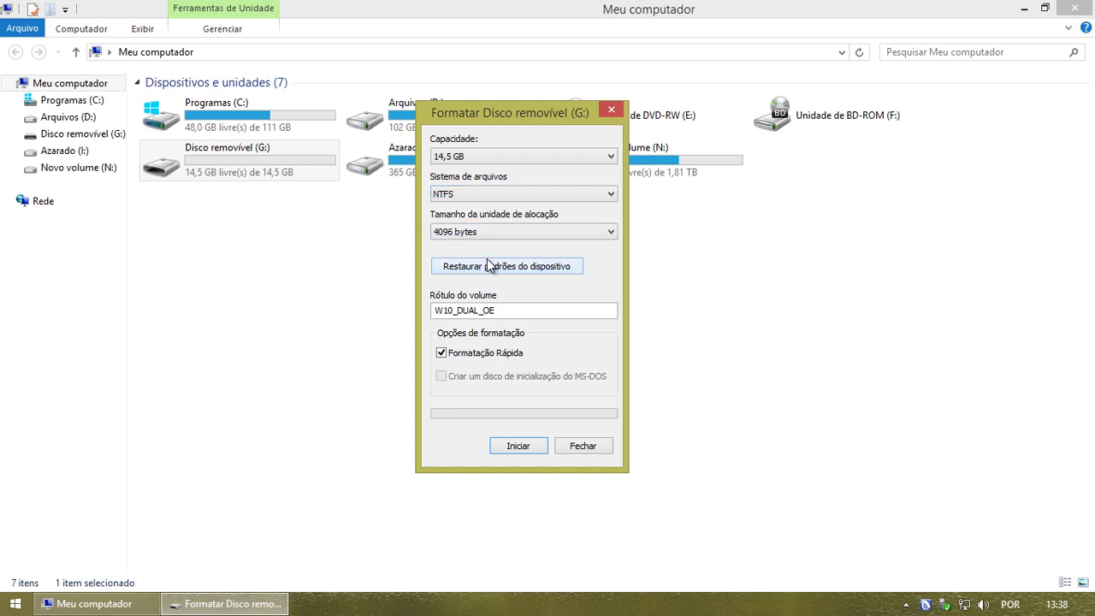
- Run the quick format of Disco removível (G:) and accept the erasure of all its data
{"action": "left_click", "coordinate": [538, 449]}
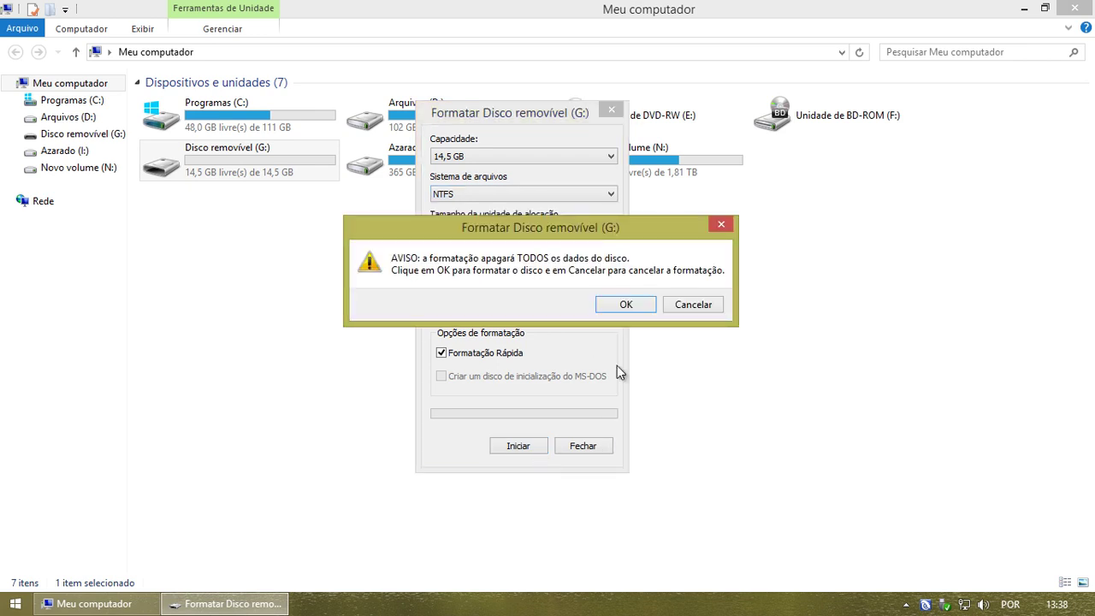
{"action": "left_click_drag", "start_coordinate": [492, 234], "coordinate": [483, 232]}
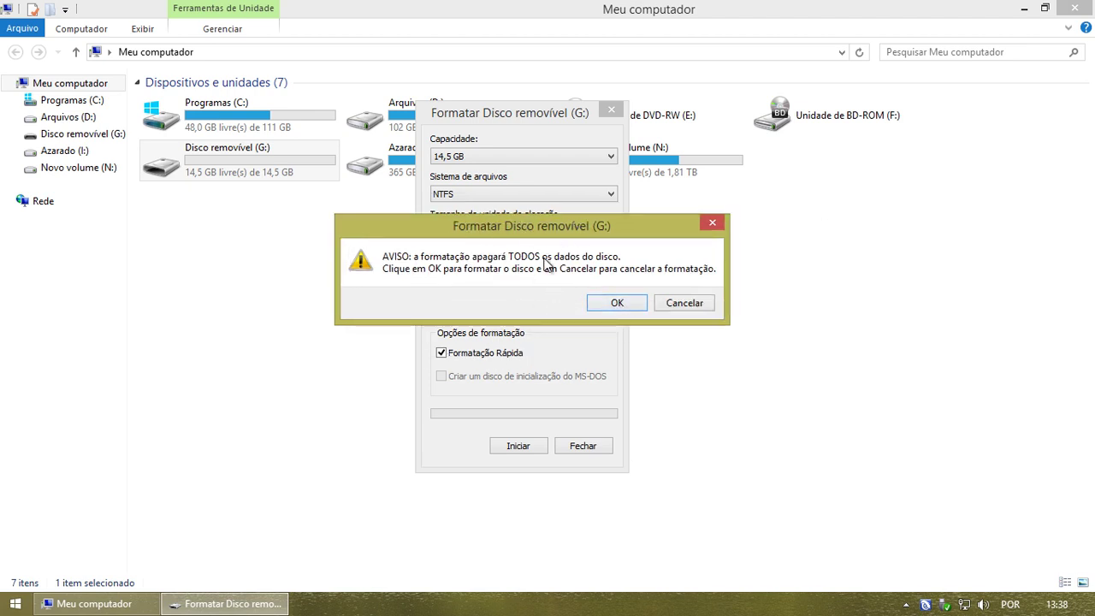
{"action": "left_click", "coordinate": [614, 304]}
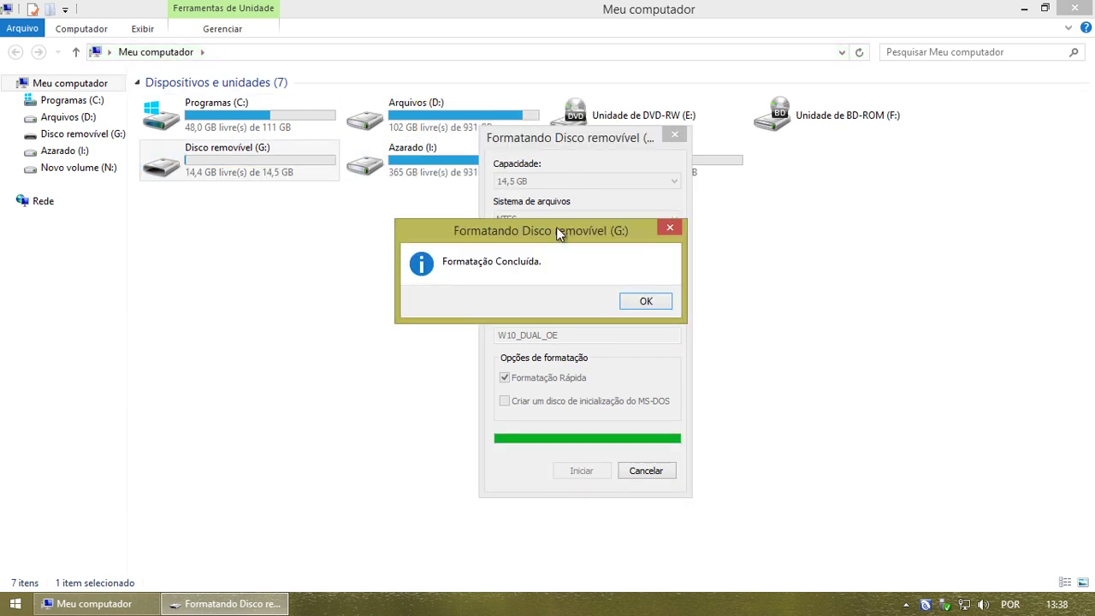
- Acknowledge the end of the formatting and close the format settings of Disco removível (G:)
{"action": "left_click_drag", "start_coordinate": [547, 228], "coordinate": [591, 238]}
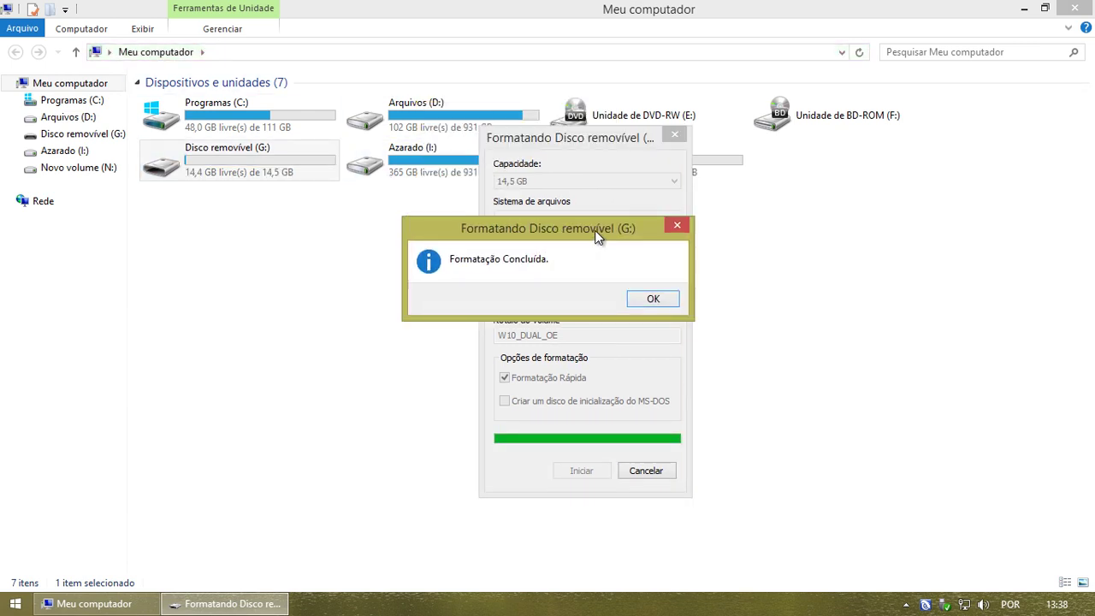
{"action": "left_click", "coordinate": [636, 299]}
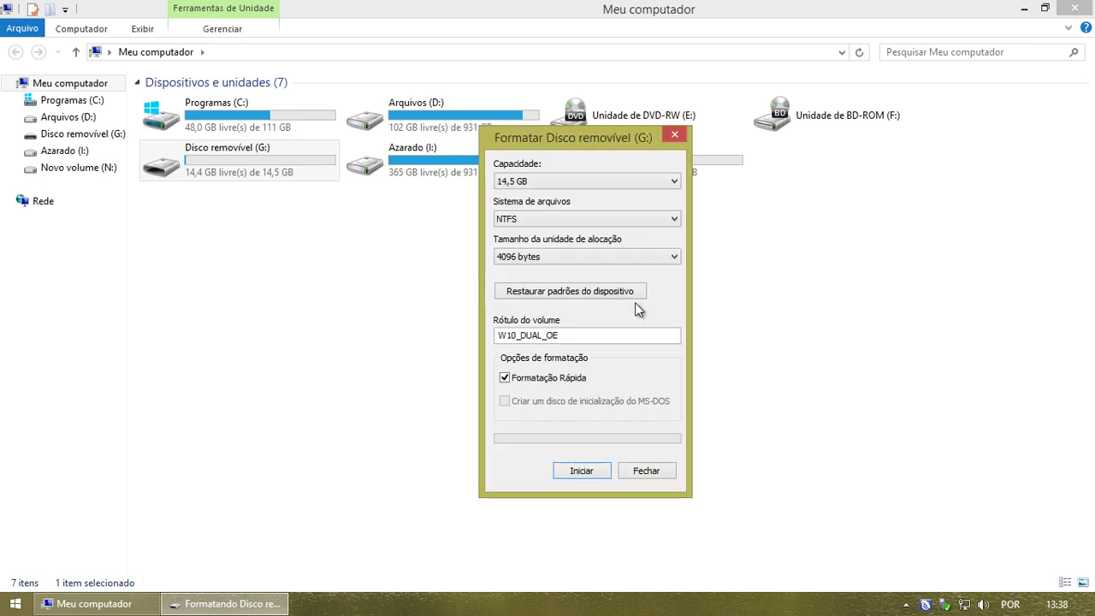
{"action": "left_click", "coordinate": [647, 470]}
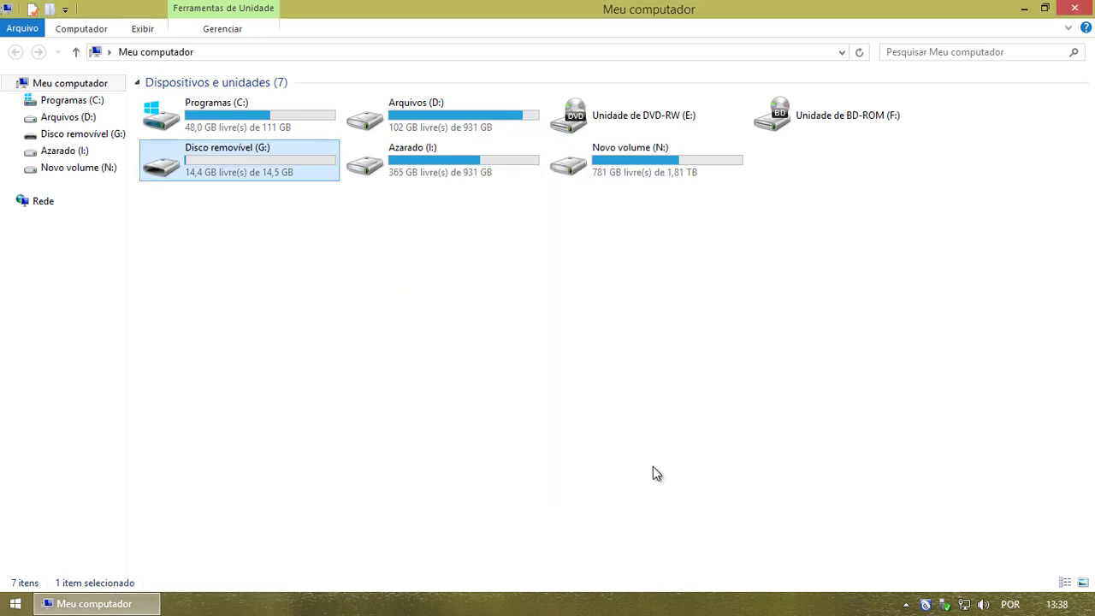
- Open Azarado (I:), preview the video UFC.193.PPV.Rousey.vs.Holm.720p.HDTV.x264-Ebi from about 02:43:25, pause it and close the player
{"action": "double_click", "coordinate": [422, 162]}
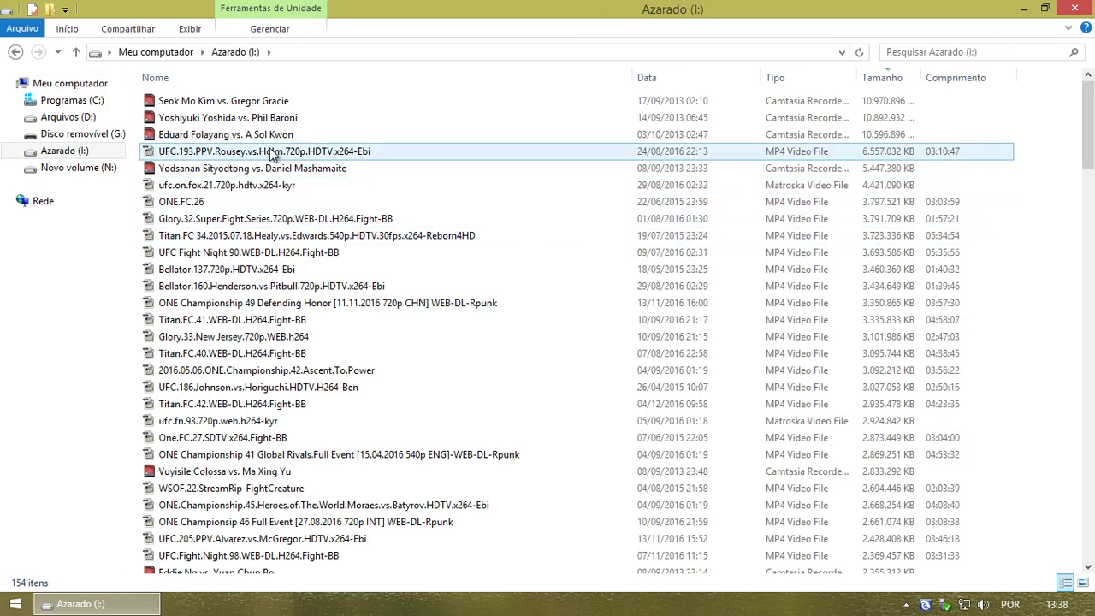
{"action": "double_click", "coordinate": [221, 154]}
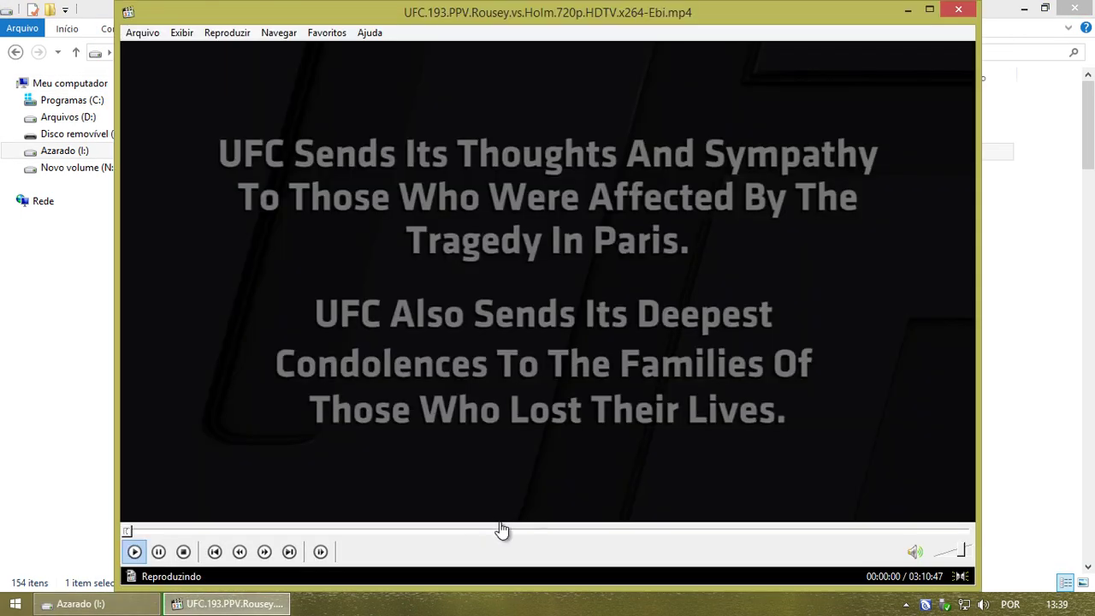
{"action": "left_click", "coordinate": [849, 530]}
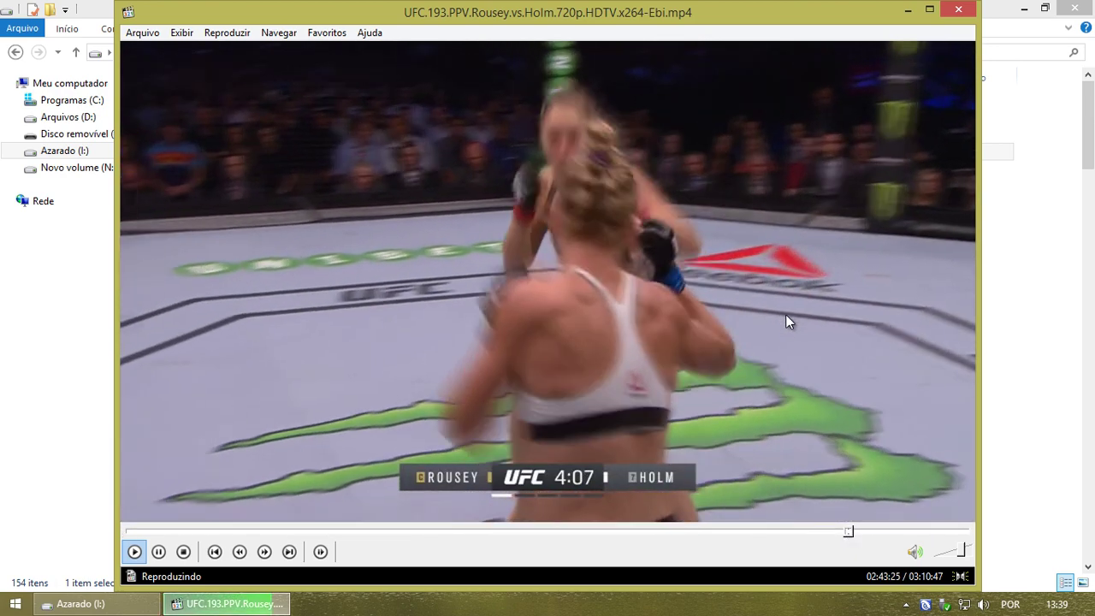
{"action": "left_click", "coordinate": [785, 314]}
{"action": "left_click", "coordinate": [792, 330]}
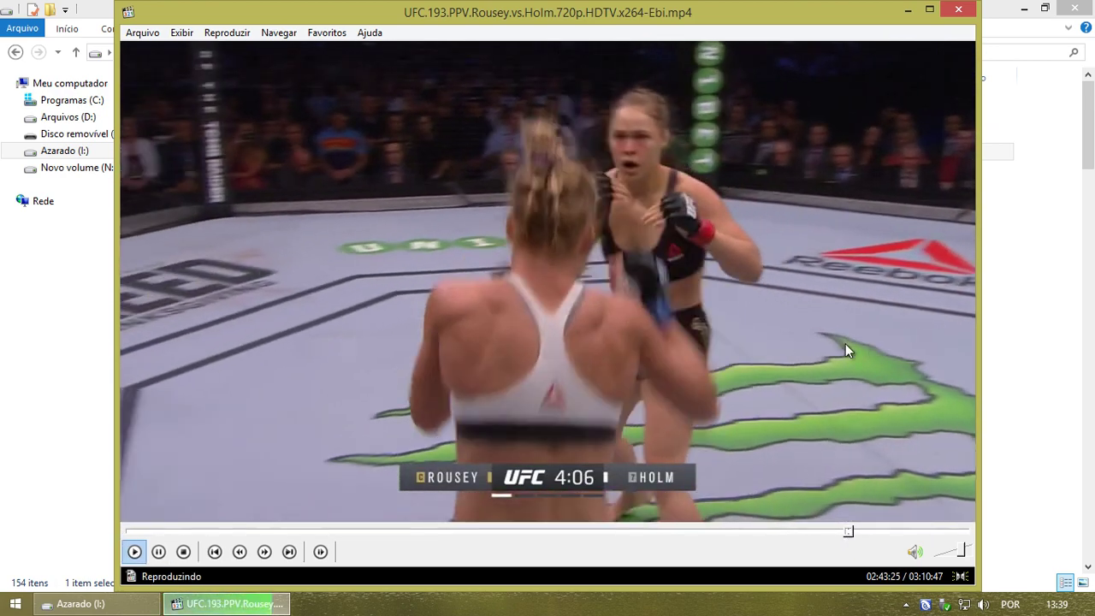
{"action": "left_click", "coordinate": [854, 342]}
{"action": "left_click", "coordinate": [843, 346]}
{"action": "left_click", "coordinate": [843, 346]}
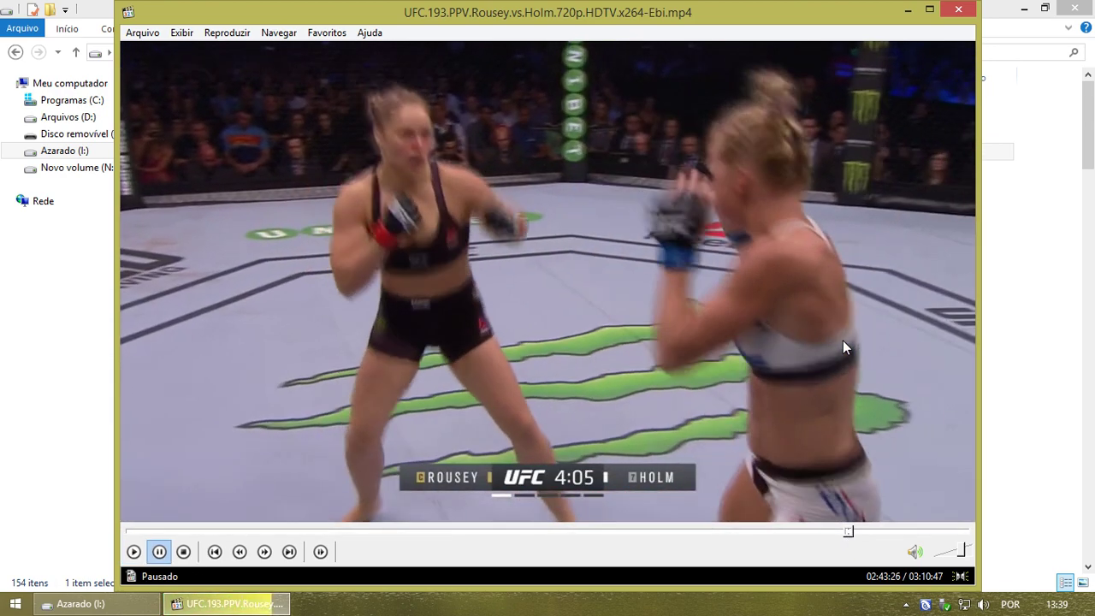
{"action": "left_click", "coordinate": [843, 346]}
{"action": "left_click", "coordinate": [843, 341]}
{"action": "left_click", "coordinate": [842, 341]}
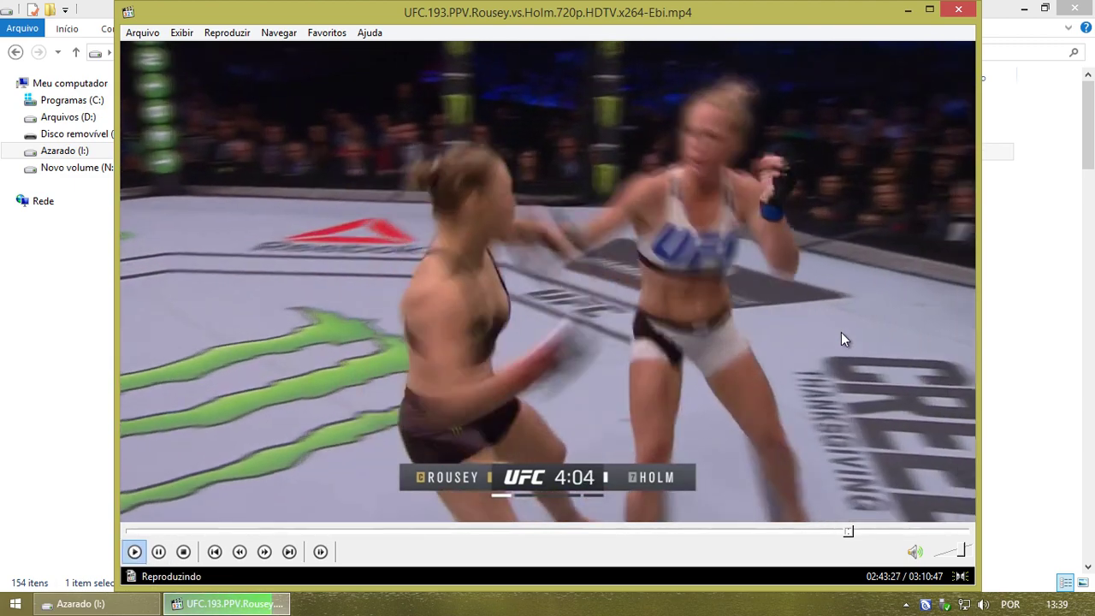
{"action": "left_click", "coordinate": [840, 325]}
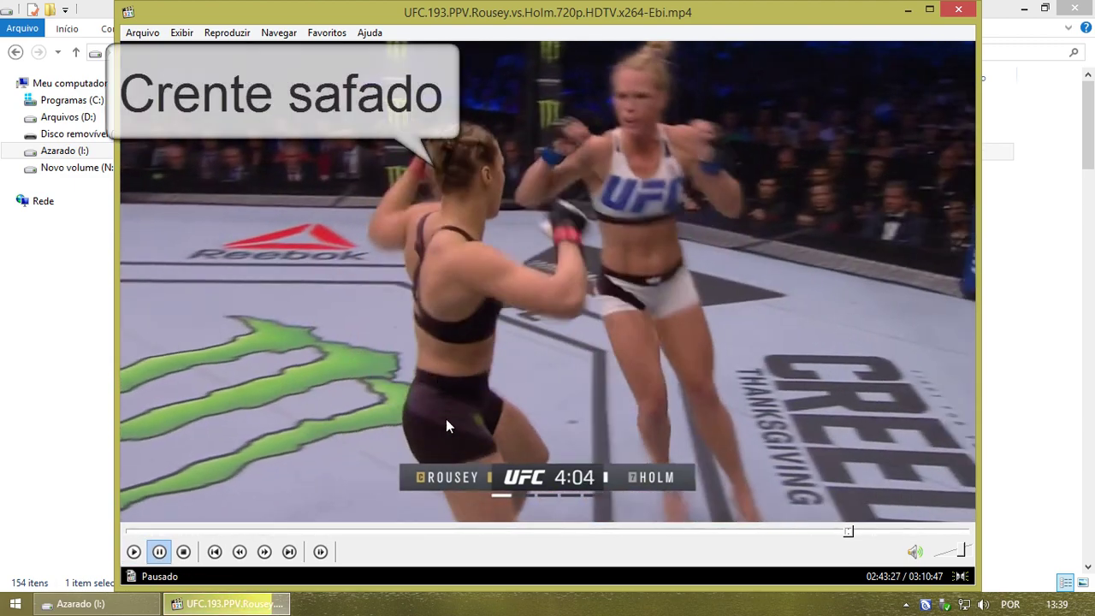
{"action": "left_click", "coordinate": [958, 8]}
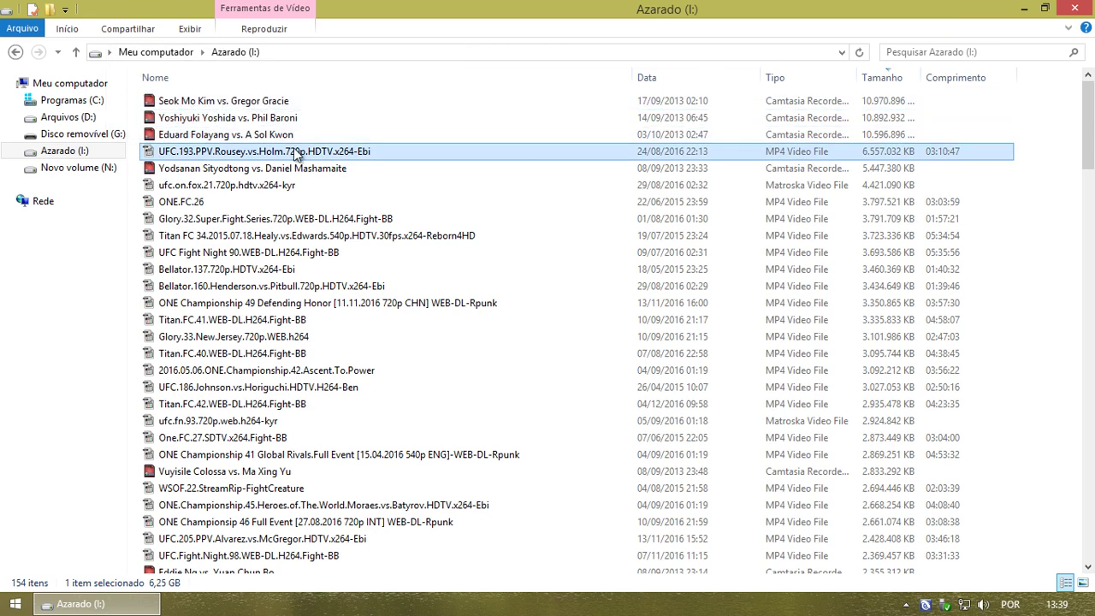
- Copy UFC.193.PPV.Rousey.vs.Holm.720p.HDTV.x264-Ebi to Disco removível (G:) and close the Azarado (I:) window, keeping the copy progress on the desktop
{"action": "right_click", "coordinate": [193, 154]}
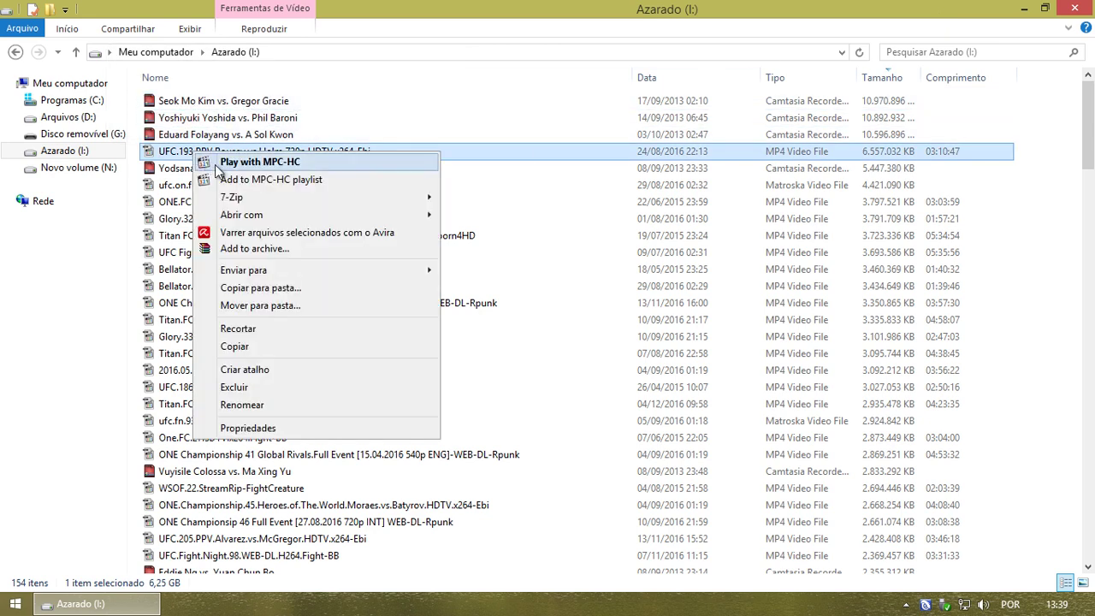
{"action": "left_click", "coordinate": [231, 287]}
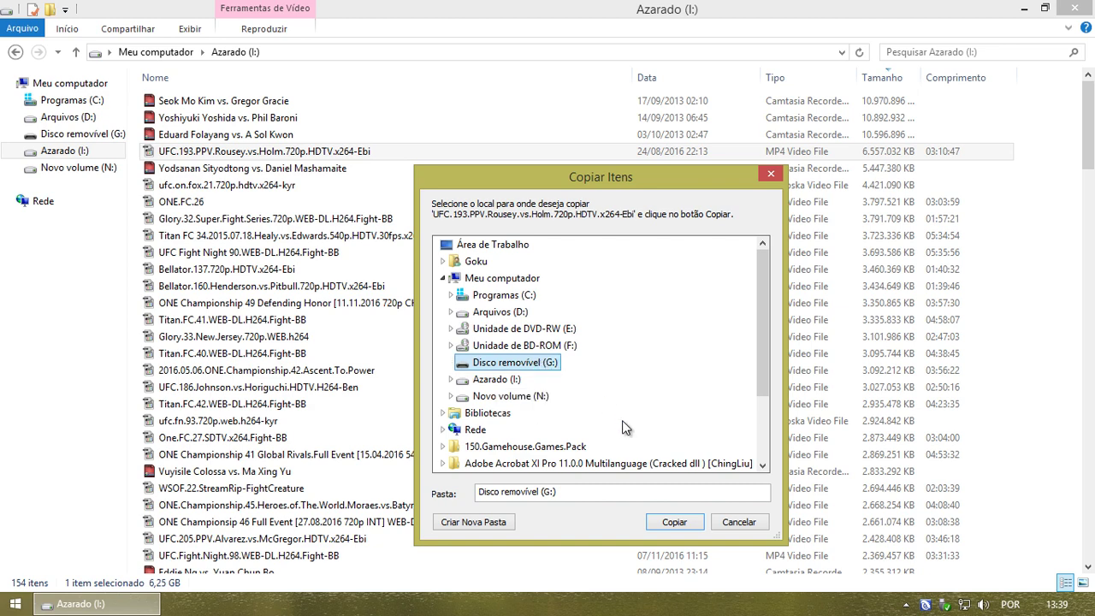
{"action": "left_click", "coordinate": [673, 524]}
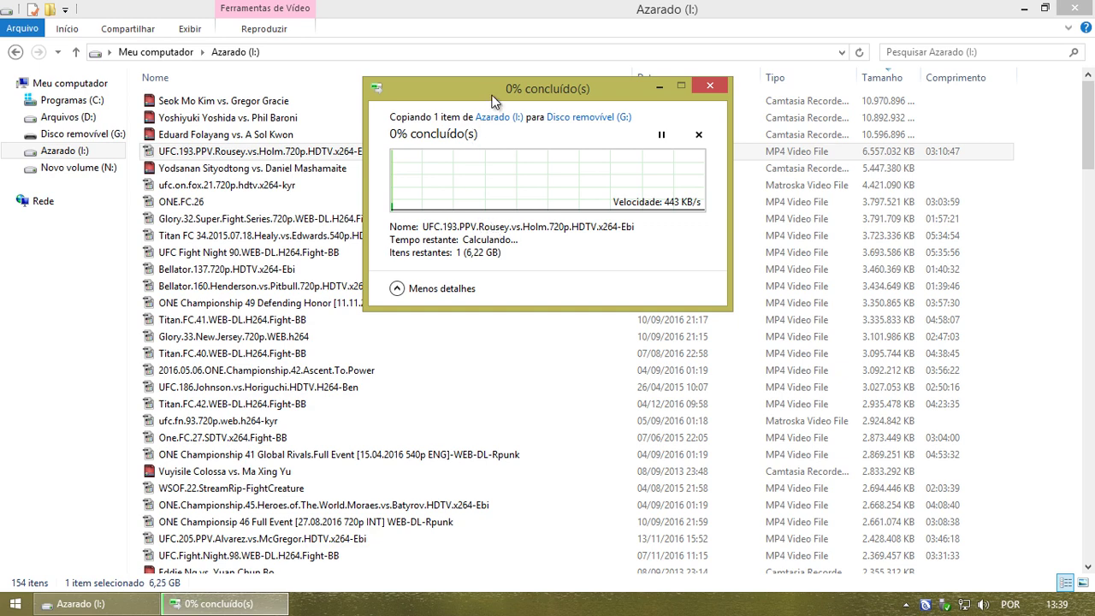
{"action": "left_click_drag", "start_coordinate": [492, 96], "coordinate": [423, 207]}
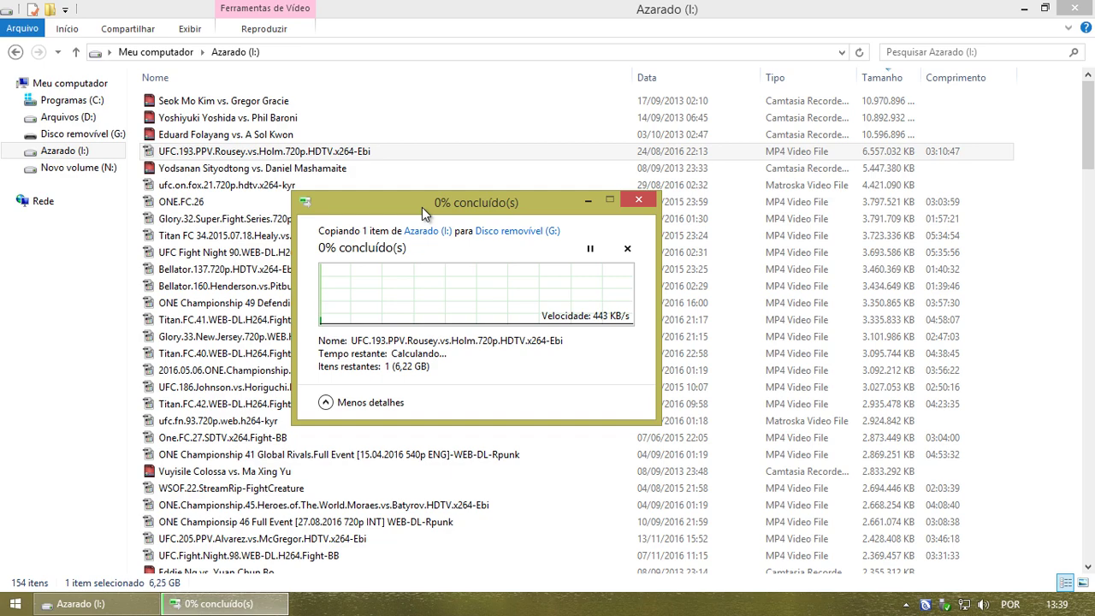
{"action": "left_click", "coordinate": [1074, 8]}
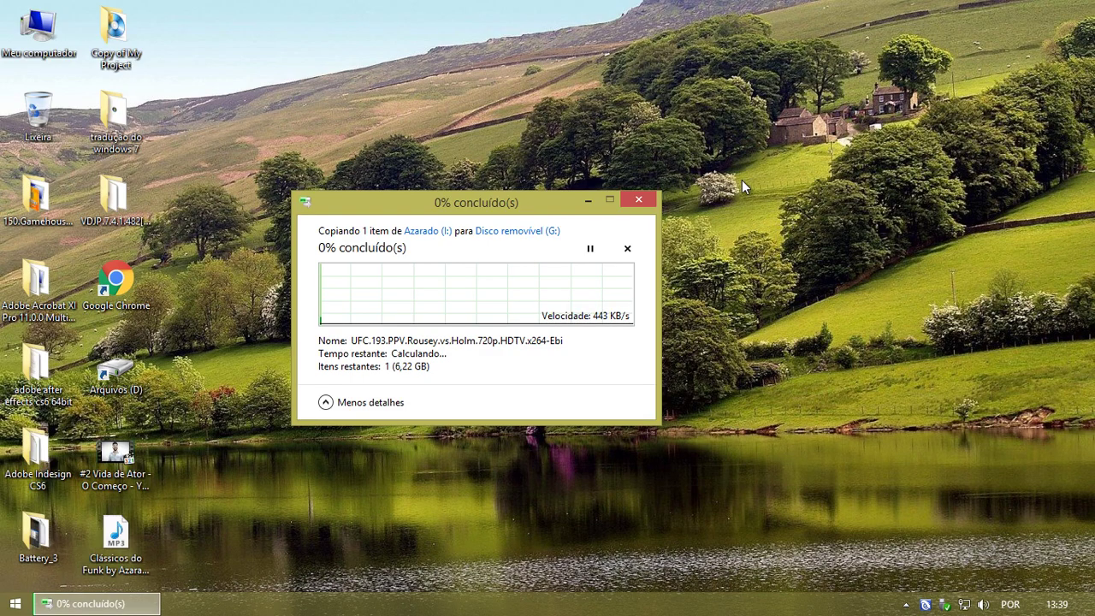
{"action": "left_click_drag", "start_coordinate": [543, 199], "coordinate": [625, 209]}
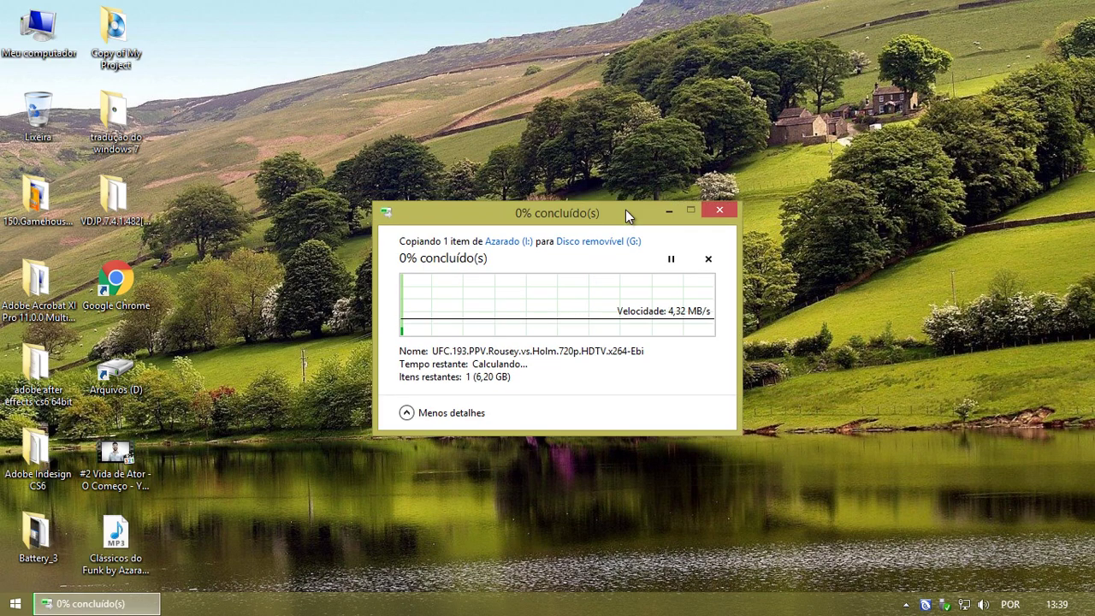